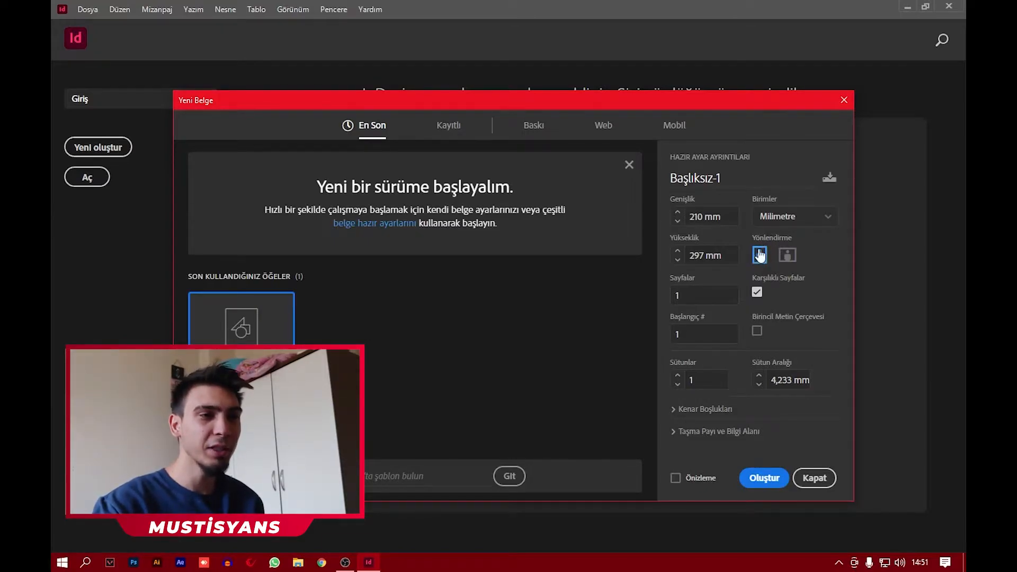
Step: Try landscape orientation for the new document, return to portrait, and check the width and height fields
left_click(786, 260)
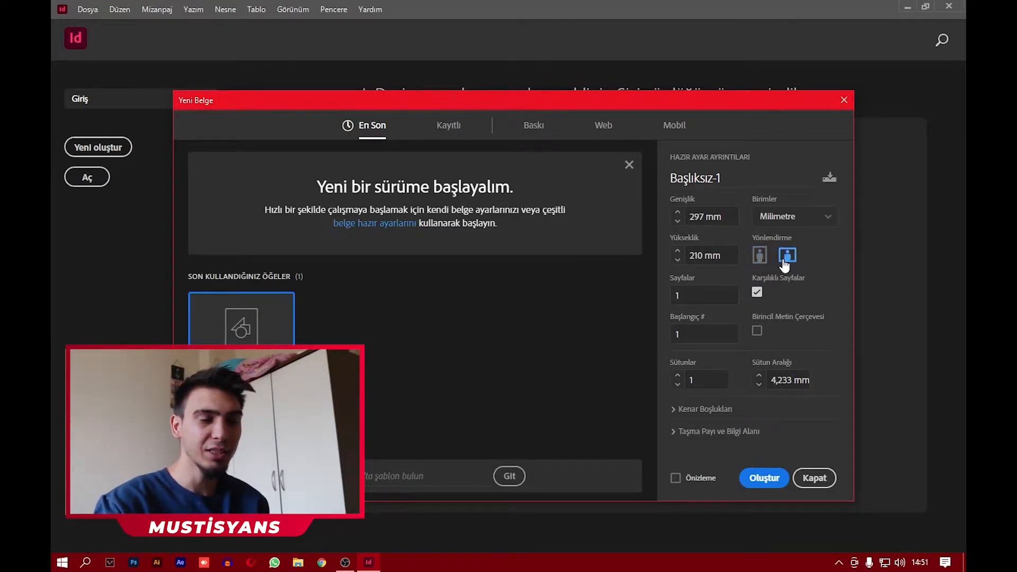
left_click(762, 257)
left_click(689, 216)
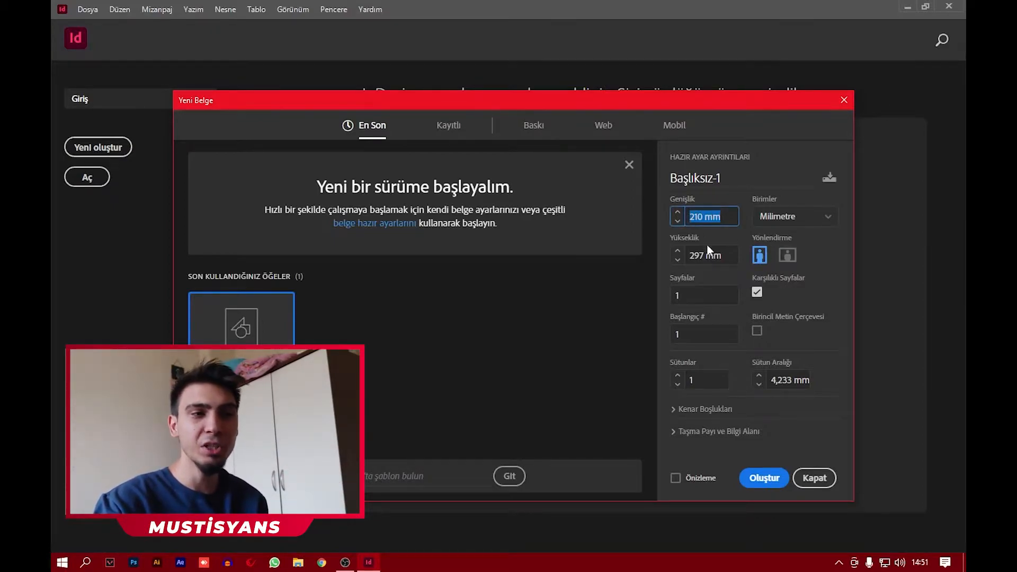
key("Tab")
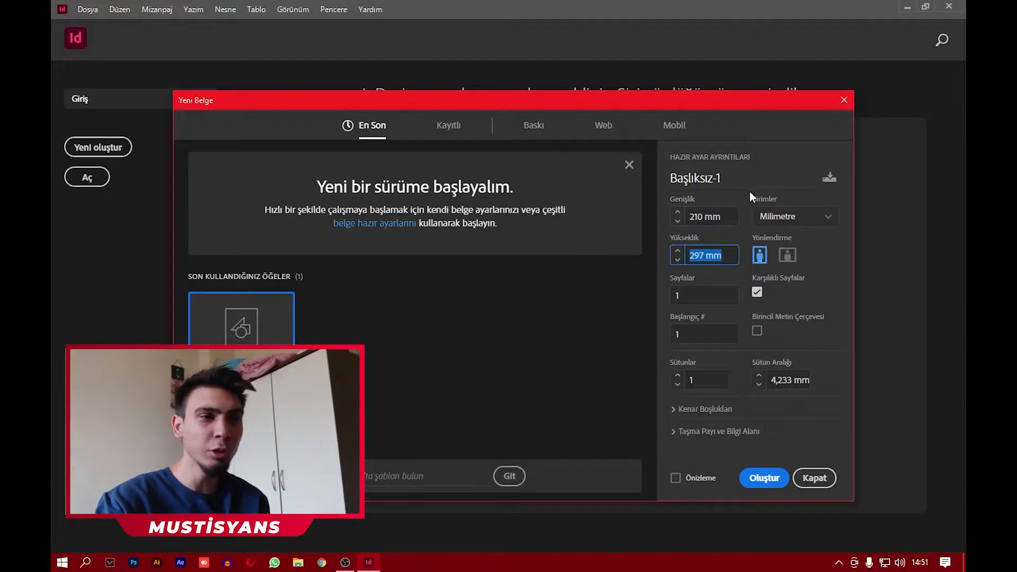
left_click(749, 192)
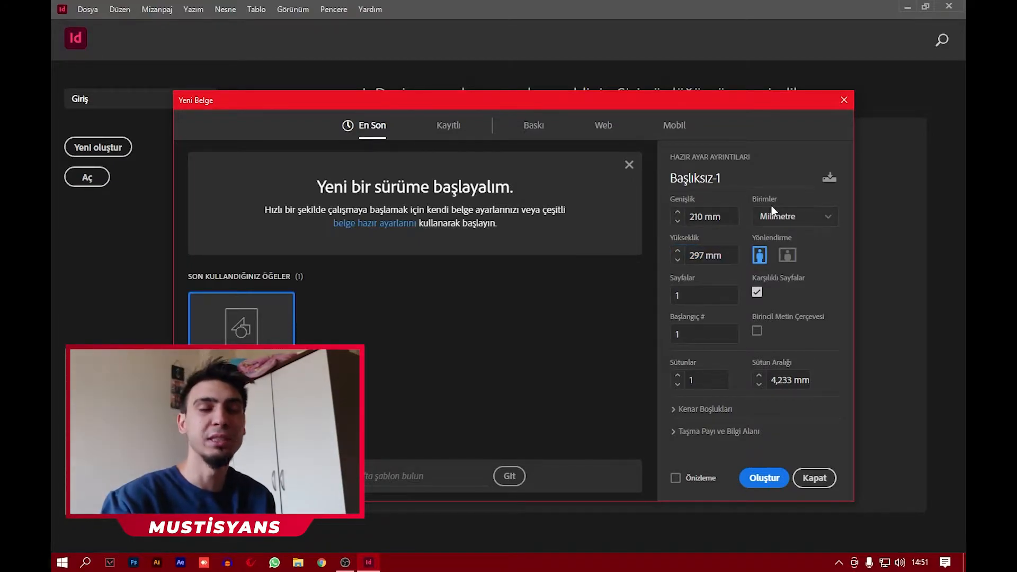
Step: Try centimetres and pixels as the document units, and set them back to millimetres
left_click(799, 217)
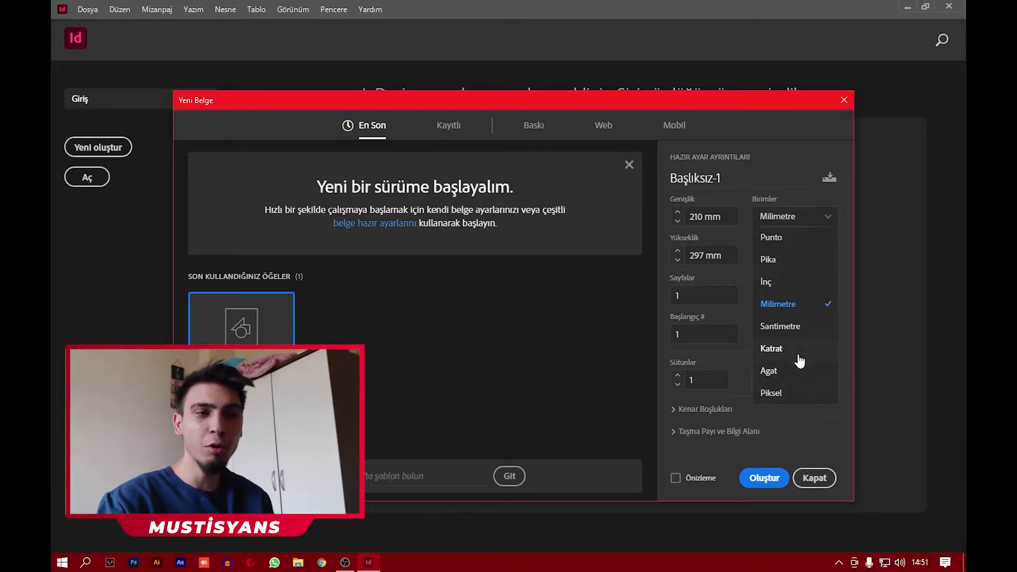
left_click(799, 329)
left_click(757, 216)
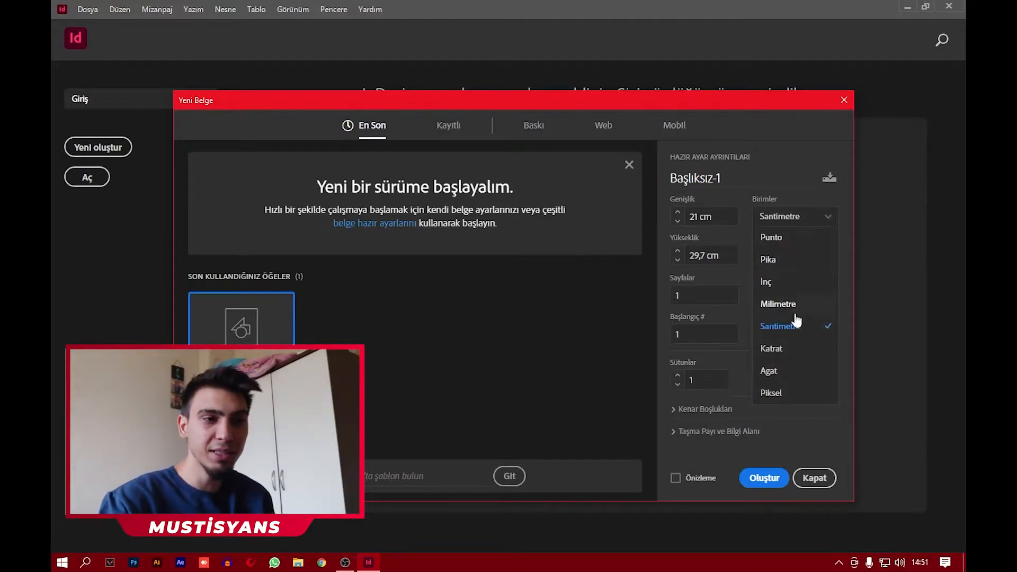
left_click(794, 392)
left_click(789, 218)
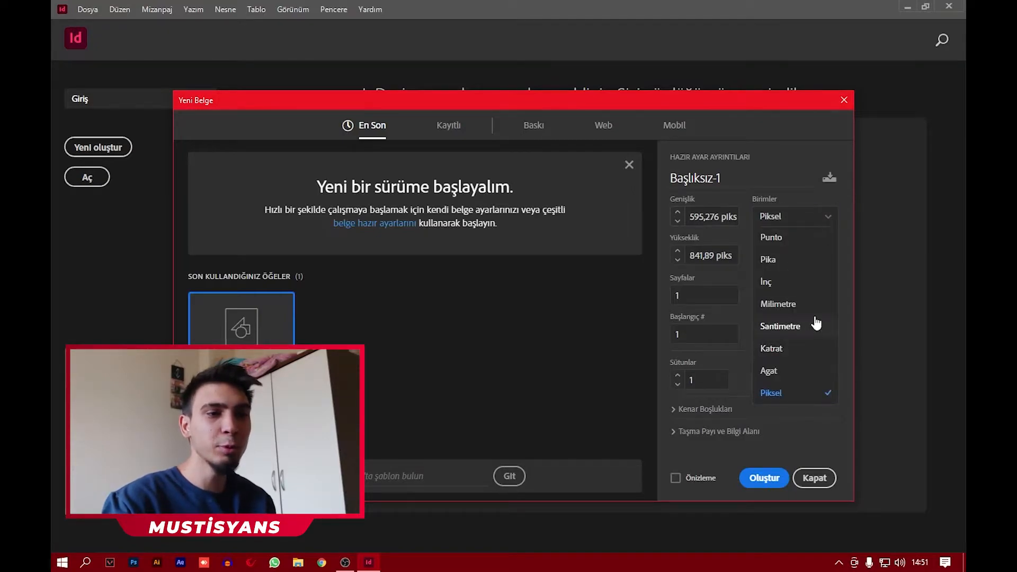
left_click(799, 304)
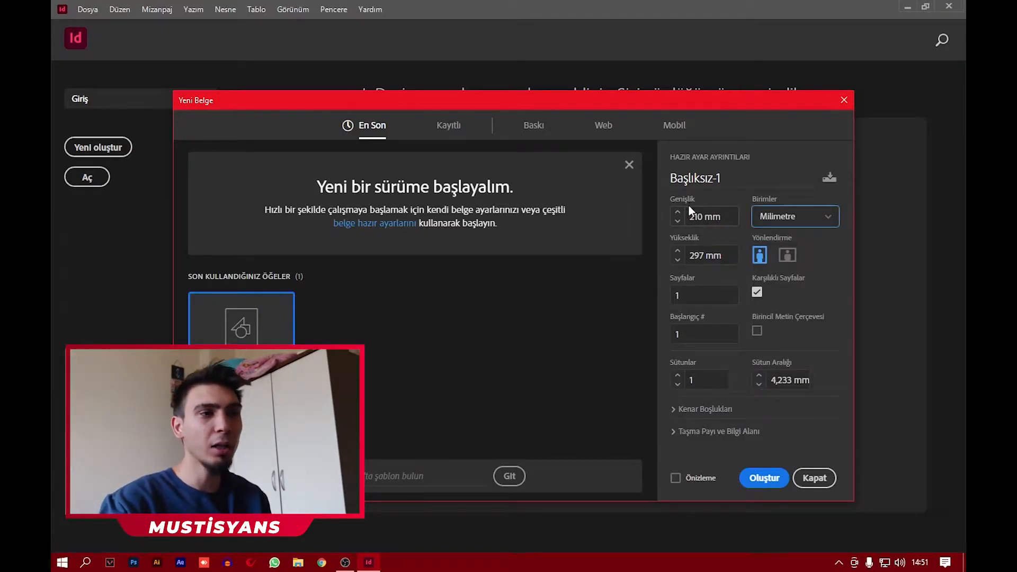
Step: Set up the A4 print preset with 2 facing pages and turn on the document preview
left_click(535, 128)
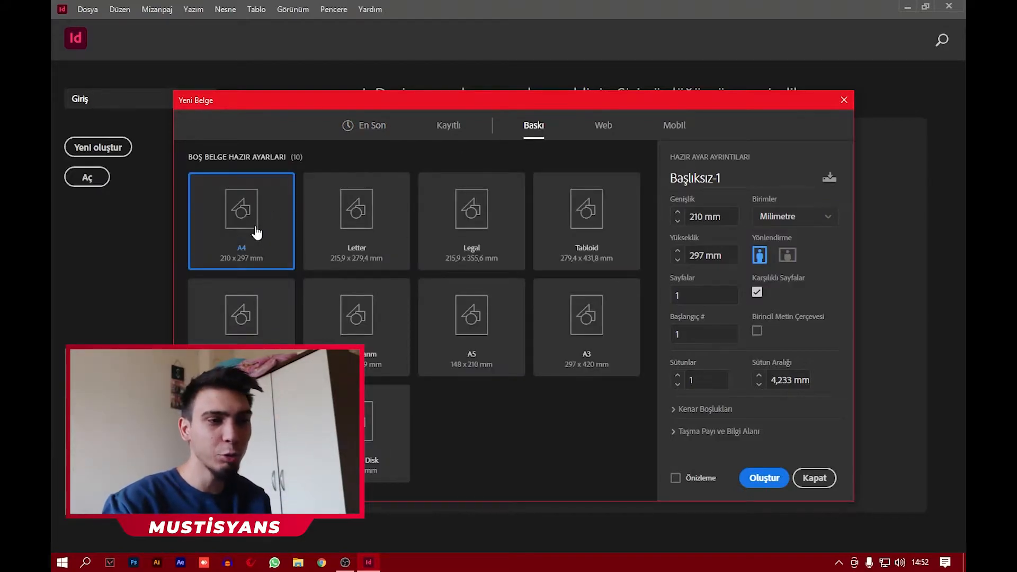
left_click(678, 296)
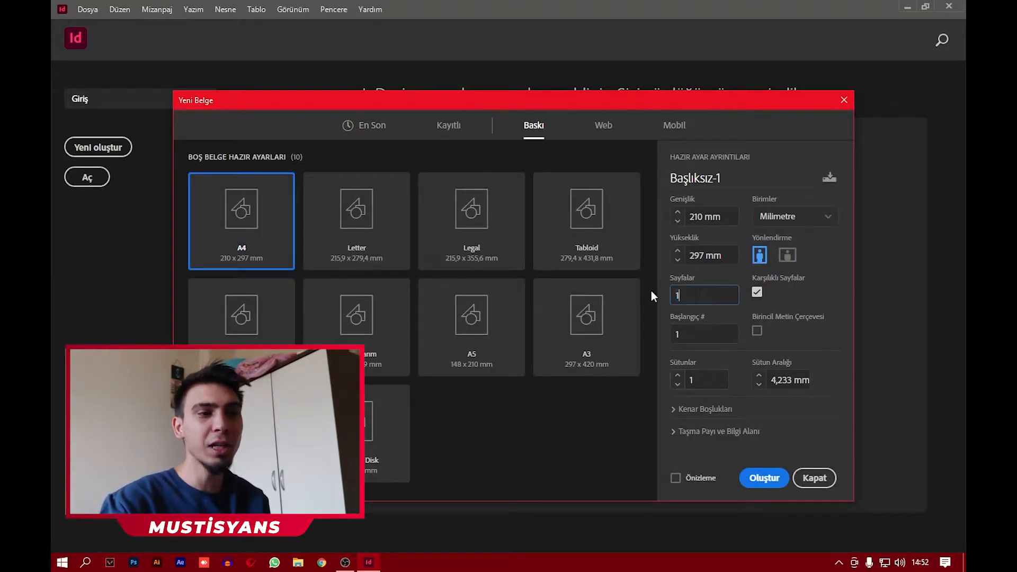
left_click_drag(682, 297, 602, 300)
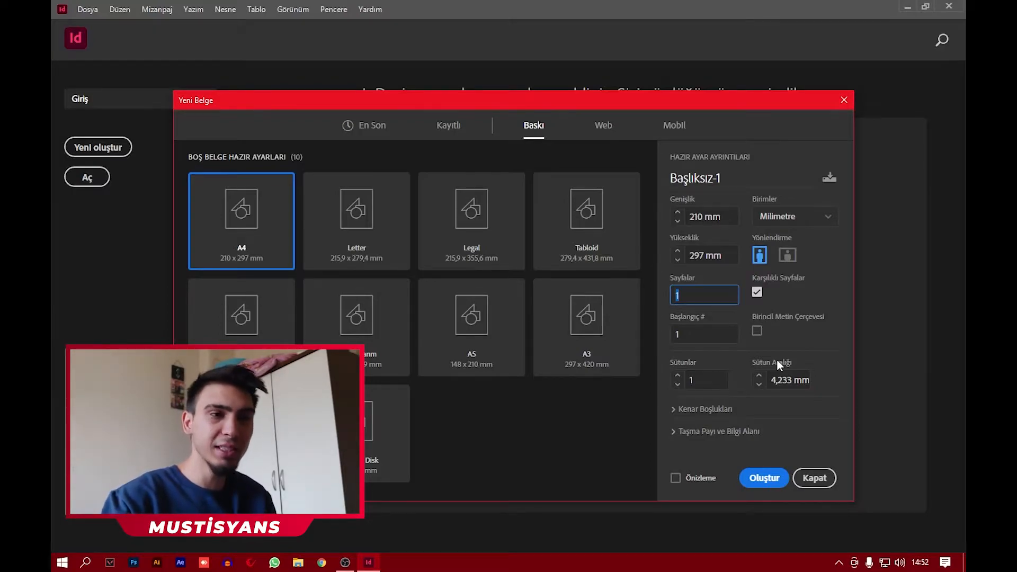
type("2")
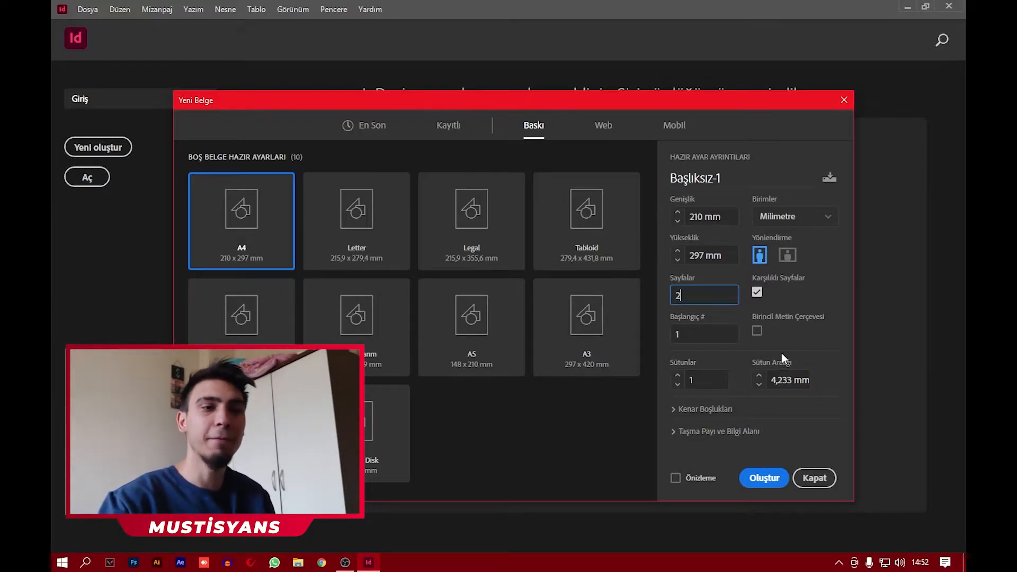
left_click(757, 295)
left_click(757, 294)
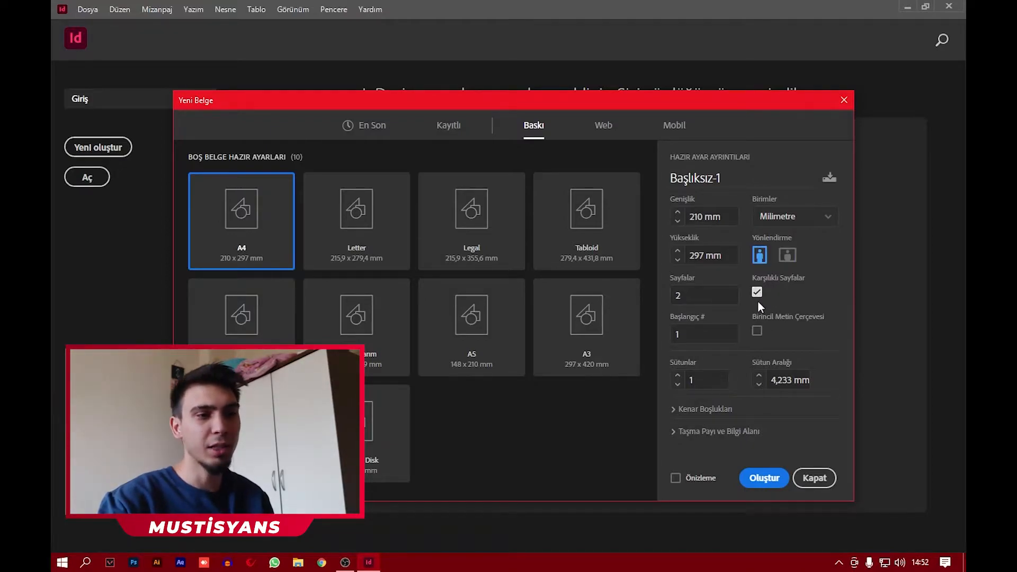
left_click(700, 471)
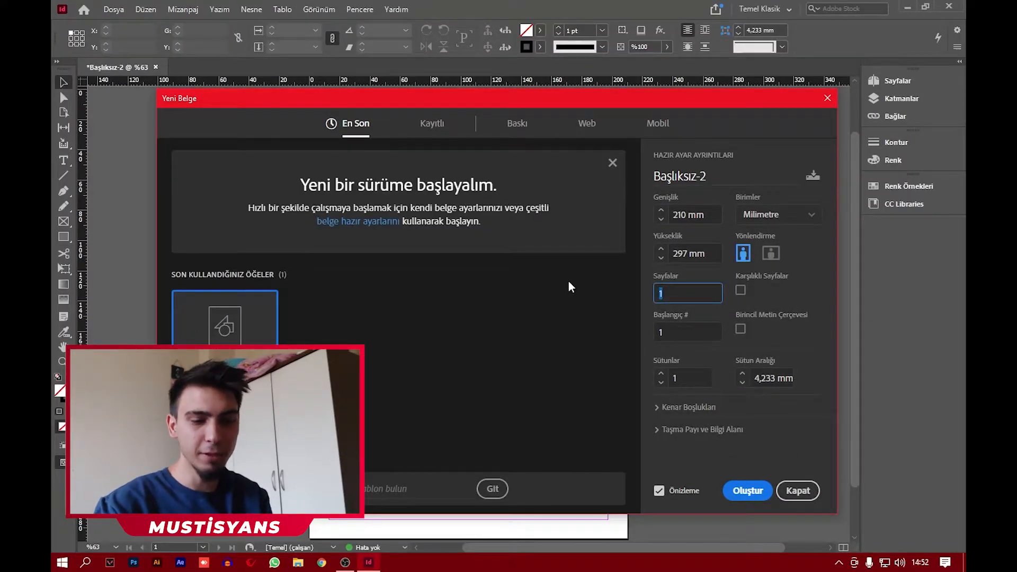
Step: Create the 15-page portrait A4 document without facing pages and look over its single-page layout
key("Return")
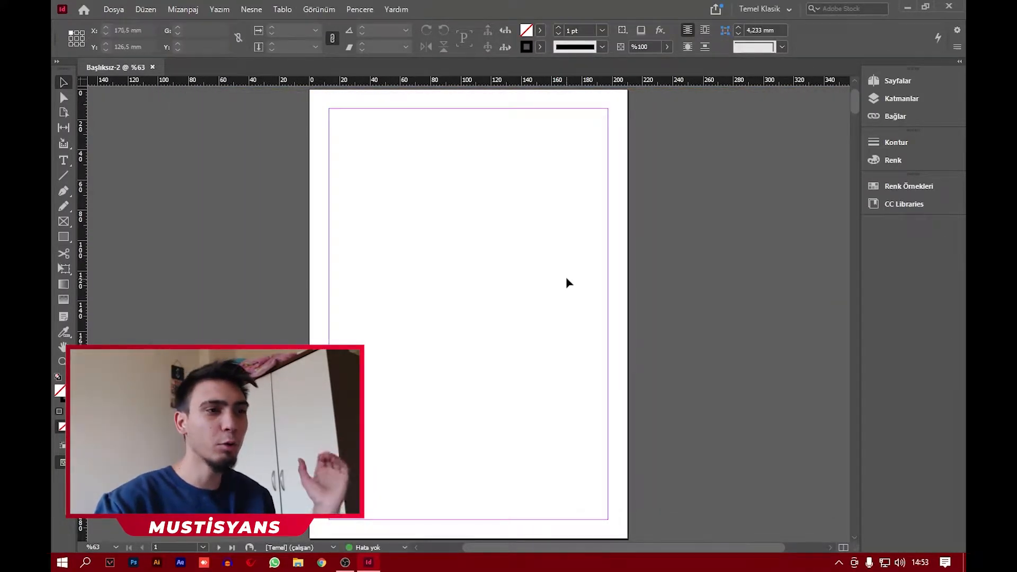
key("ctrl+minus")
key("ctrl+minus")
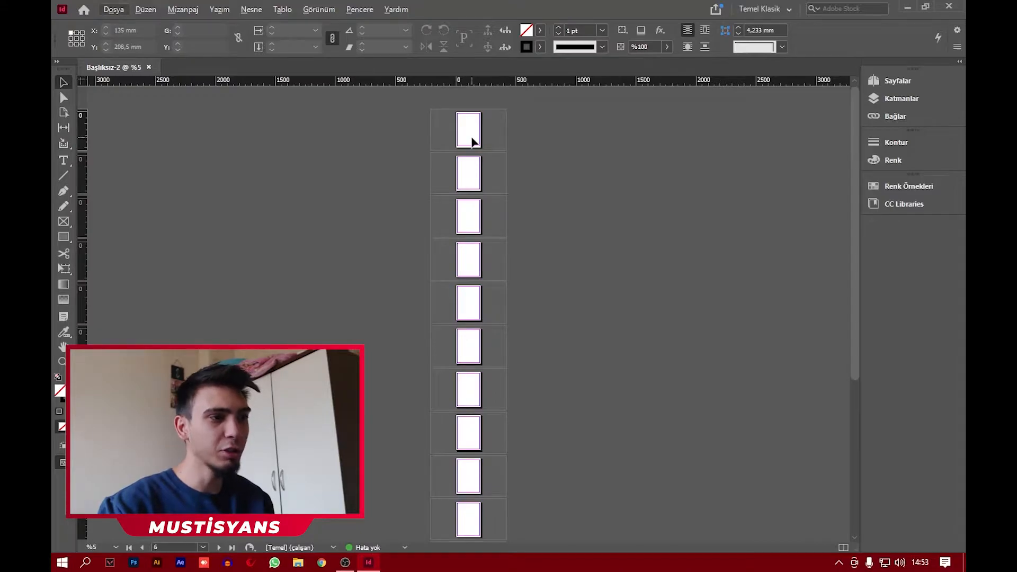
scroll(480, 225, "down", 3)
scroll(477, 284, "up", 3)
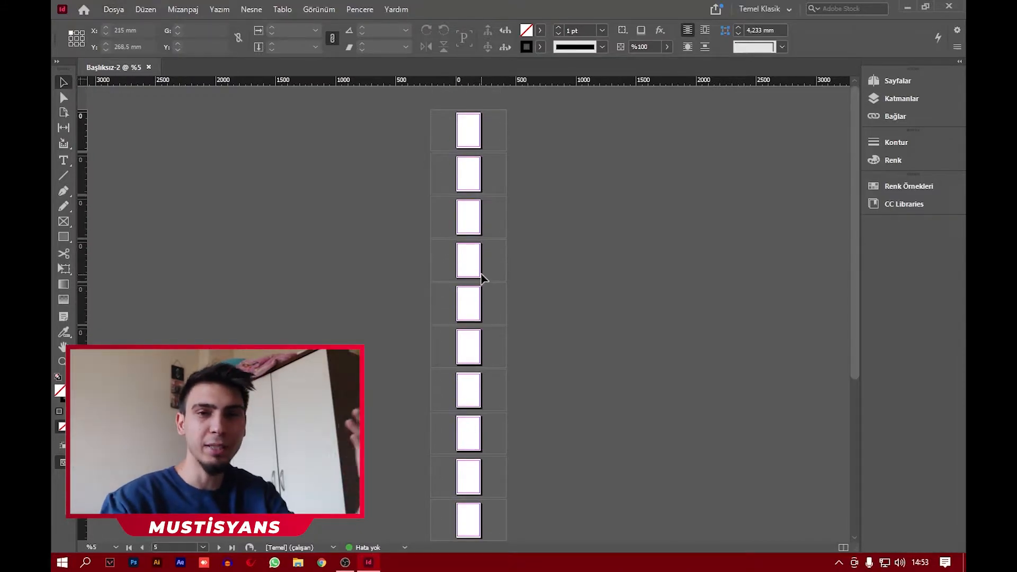
Step: Open the page overview, enlarge it to list more page thumbnails, and close the document
left_click(898, 81)
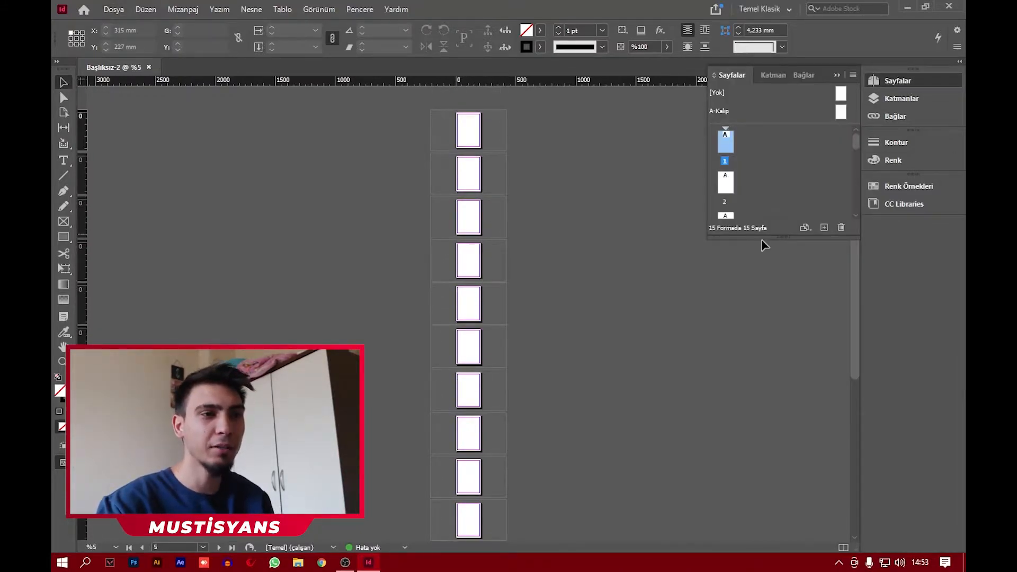
left_click_drag(765, 238, 741, 565)
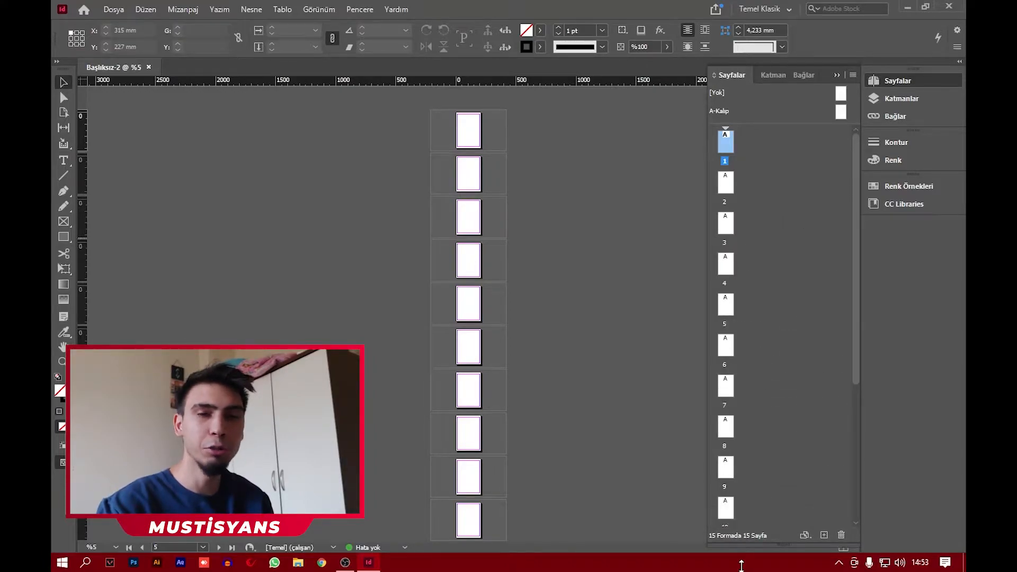
left_click(149, 68)
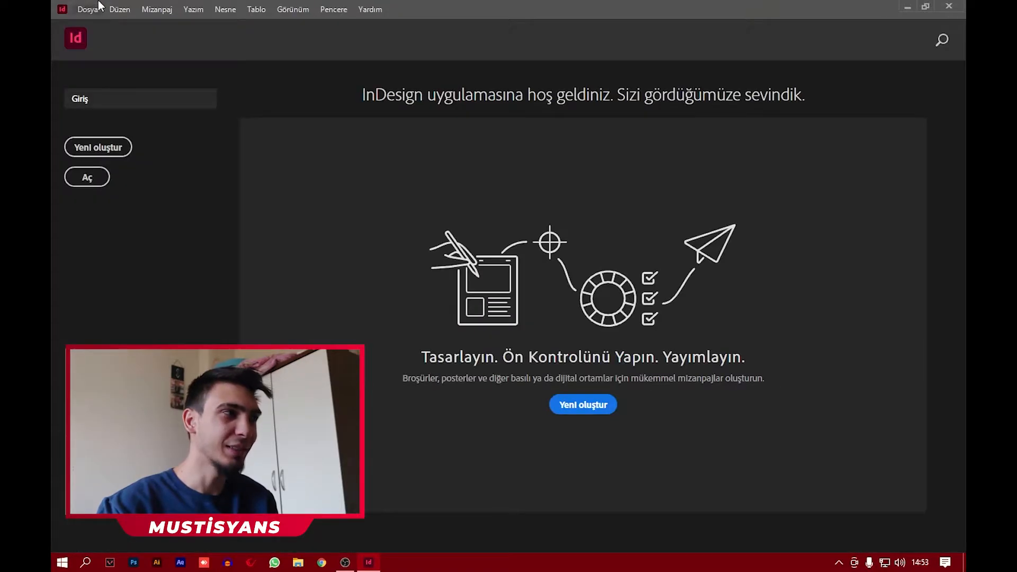
Step: Create a new 15-page portrait A4 document with facing pages enabled
left_click(99, 143)
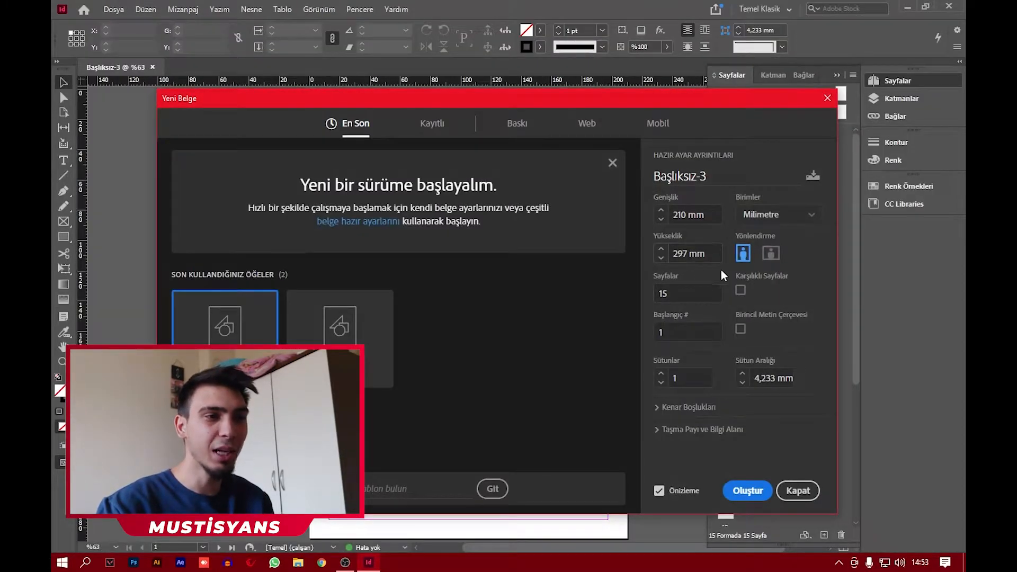
left_click(741, 289)
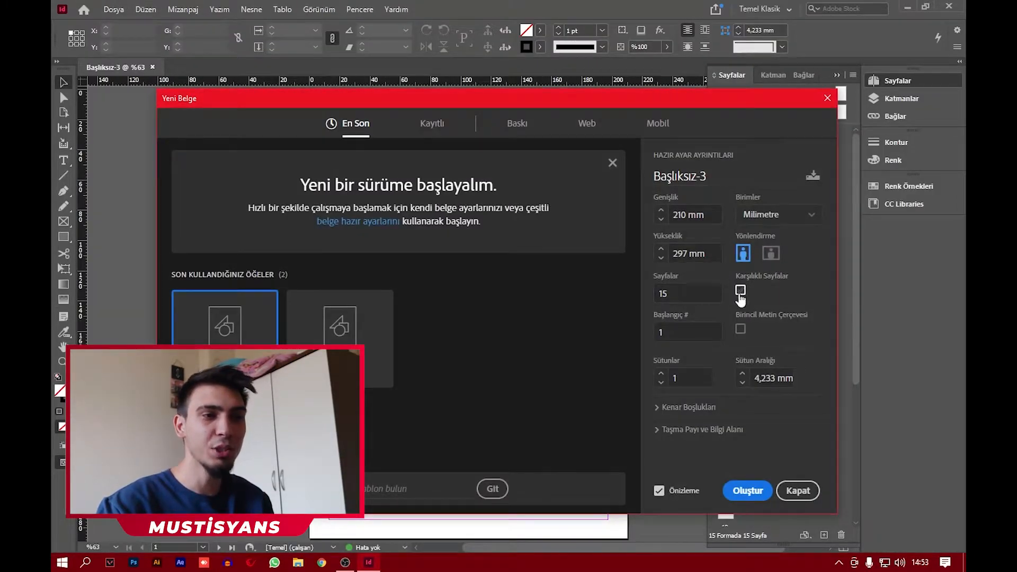
left_click(747, 490)
Step: Look through the facing-page spreads of the new document, and close it
left_click(771, 182)
scroll(477, 223, "down", 8)
left_click_drag(369, 333, 473, 237)
scroll(466, 251, "down", 2)
scroll(482, 234, "down", 4)
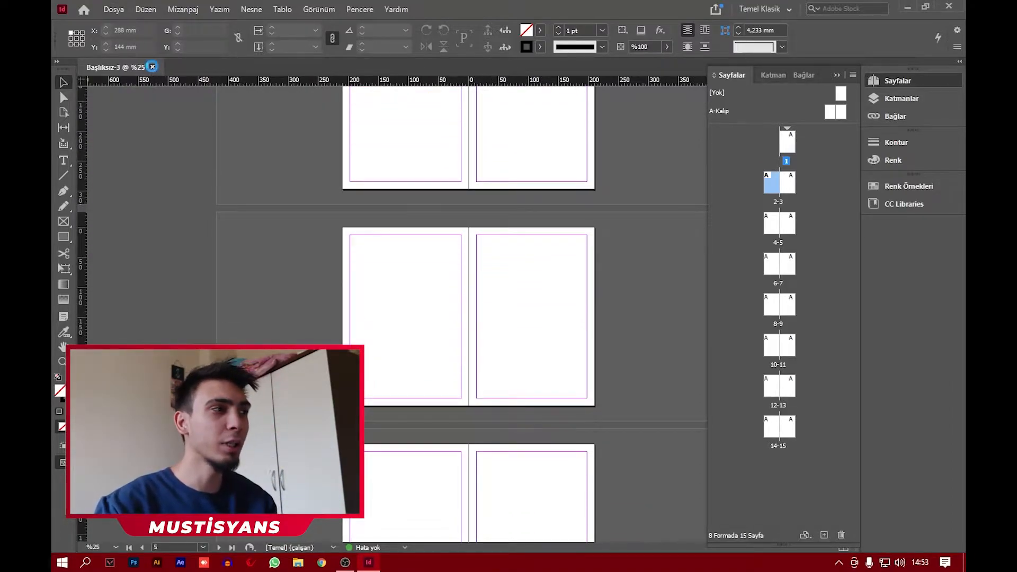
left_click(153, 66)
Step: Create a new 4-page portrait A4 document with facing pages, checking its bleed, slug and margin settings
left_click(121, 147)
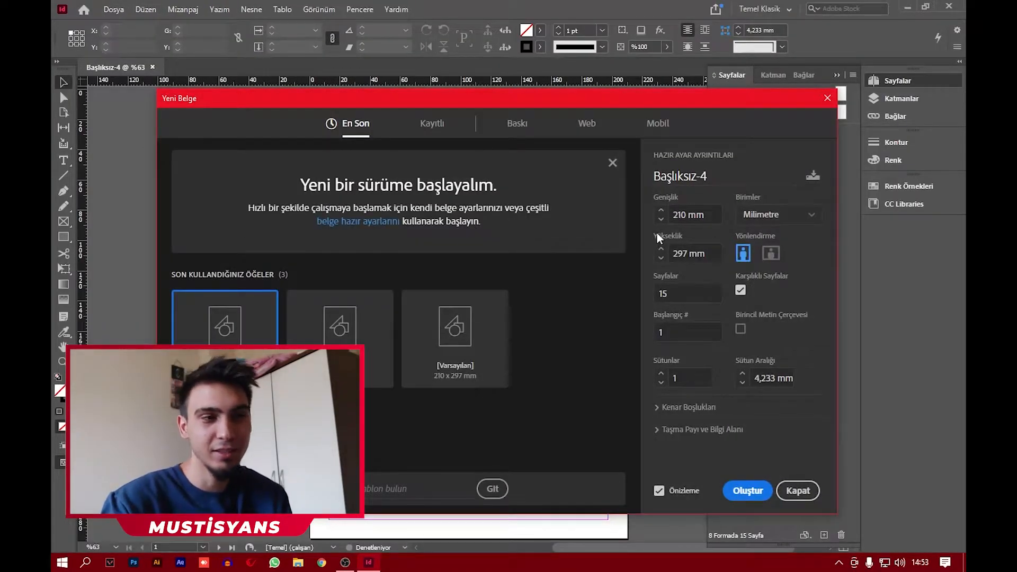
double_click(691, 290)
type("4")
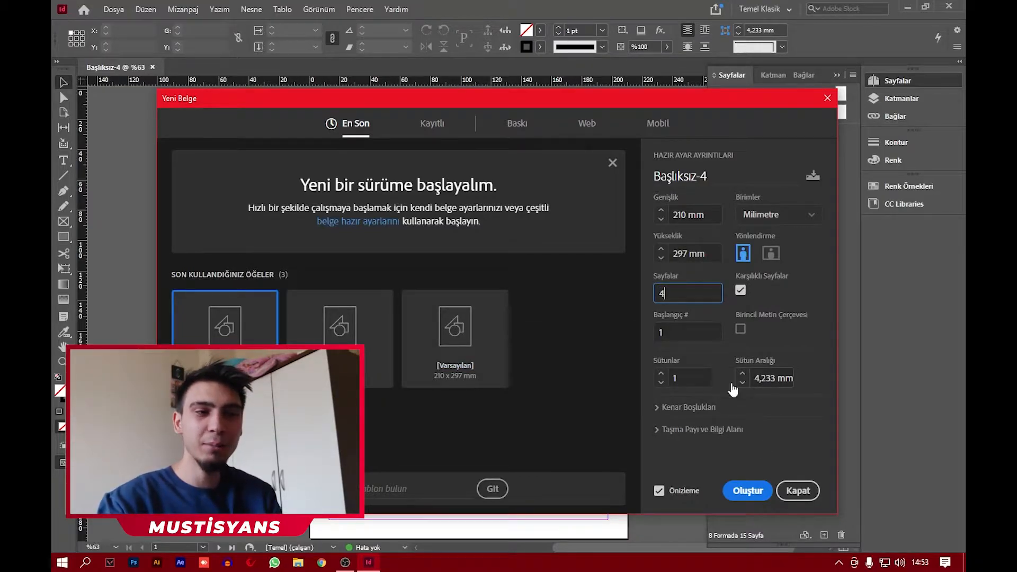
left_click(702, 429)
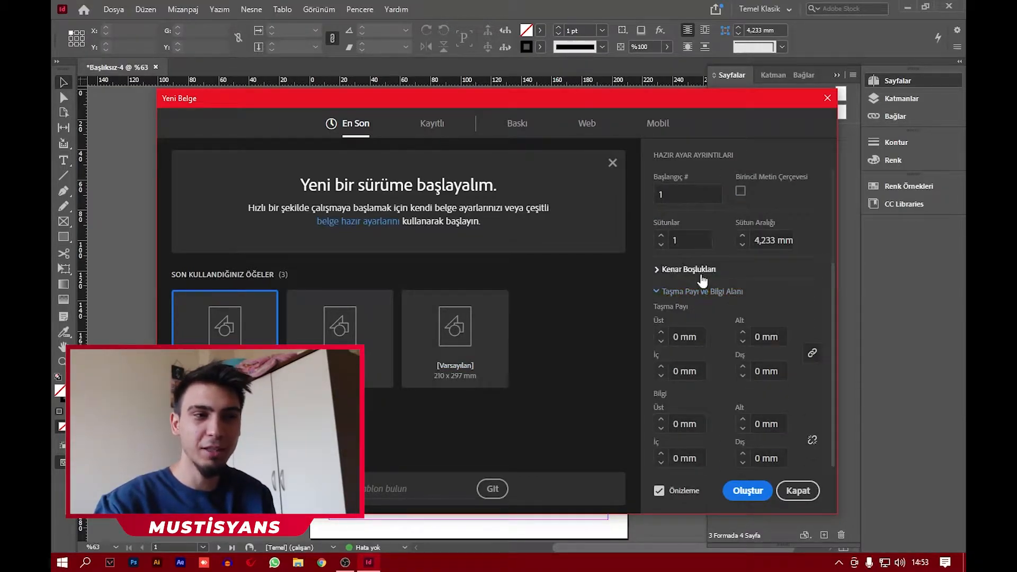
left_click(703, 291)
left_click(670, 406)
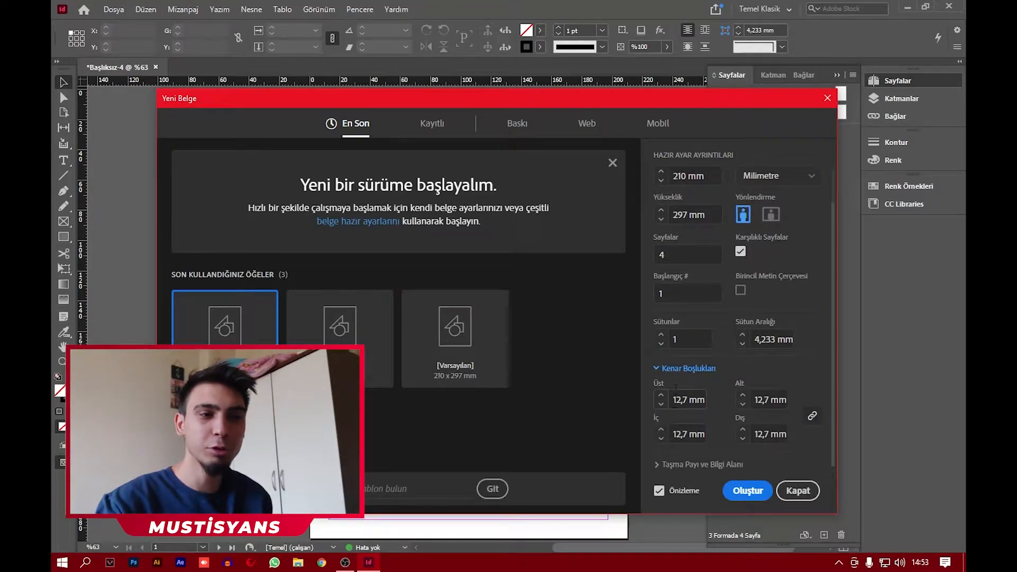
left_click(748, 490)
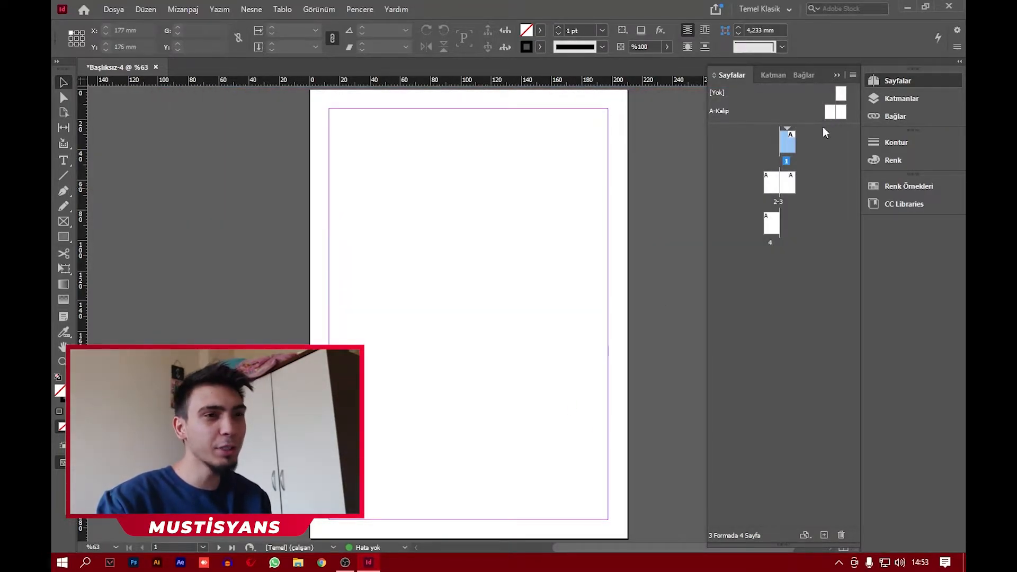
Step: Collapse the page overview and examine the first page and its margin guides
left_click(837, 75)
key("ctrl+minus")
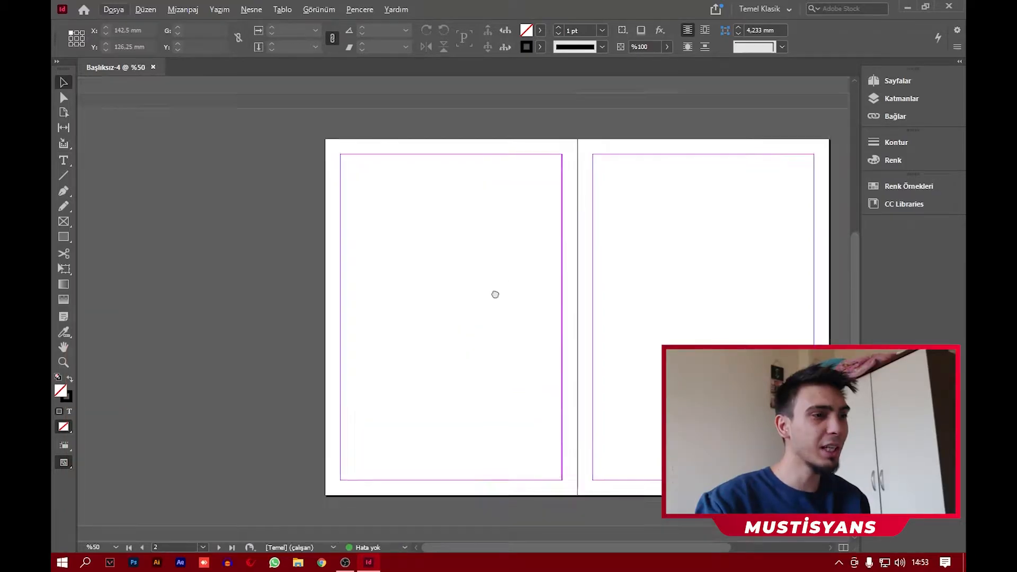
left_click_drag(495, 295, 418, 429)
left_click_drag(454, 121, 689, 456)
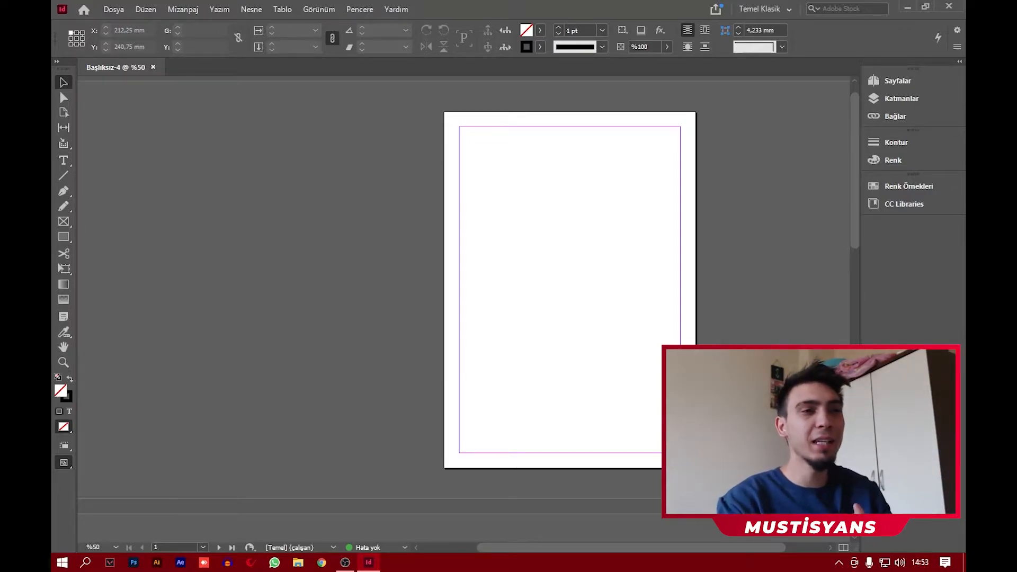
left_click_drag(461, 132, 682, 463)
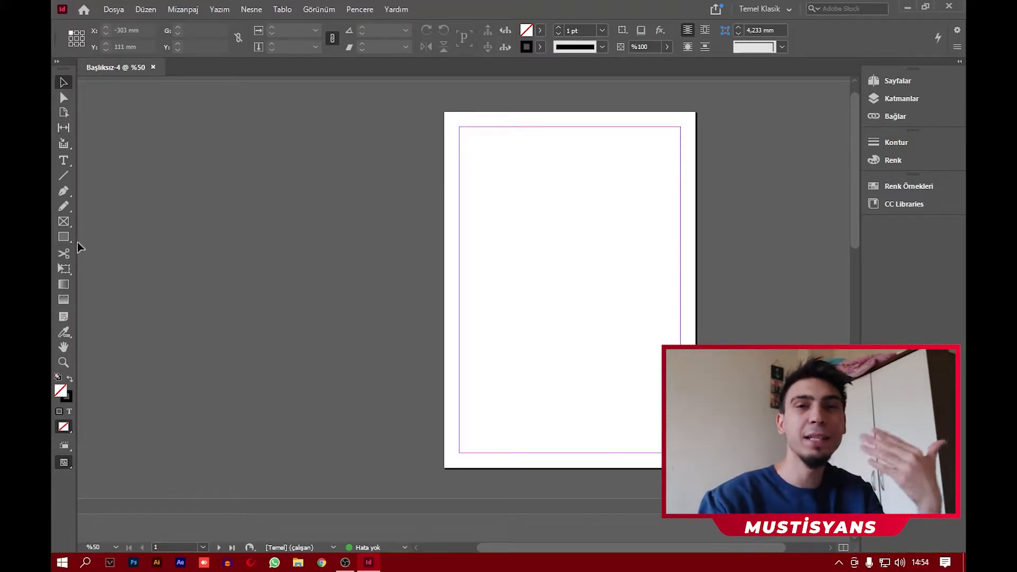
Step: Draw a rectangle about 51 × 35.5 mm against the outer edge of page 1 and fill it with blue
left_click(63, 237)
left_click_drag(635, 297, 695, 339)
scroll(696, 324, "up", 2)
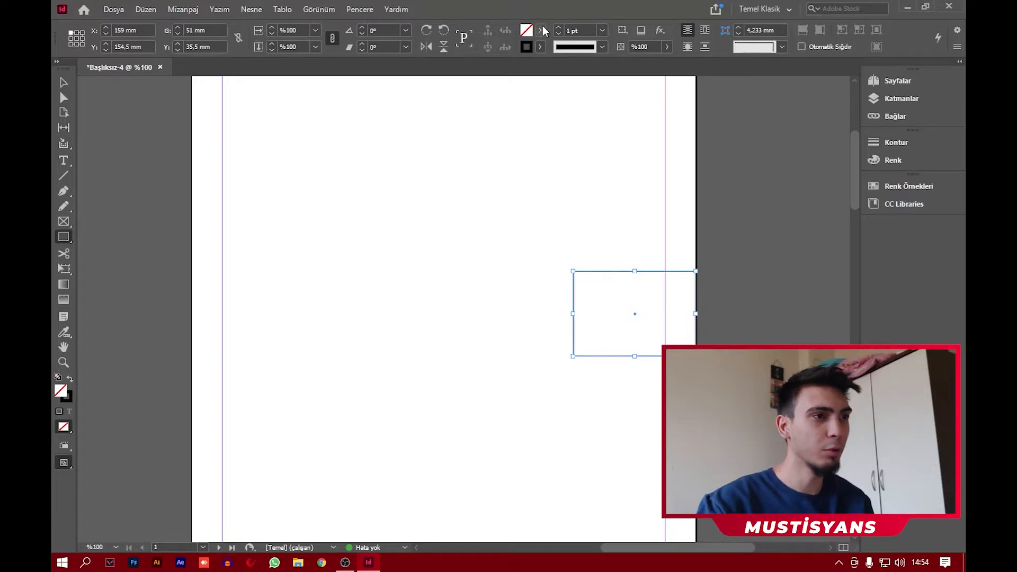
left_click(541, 30)
left_click(445, 126)
left_click(62, 83)
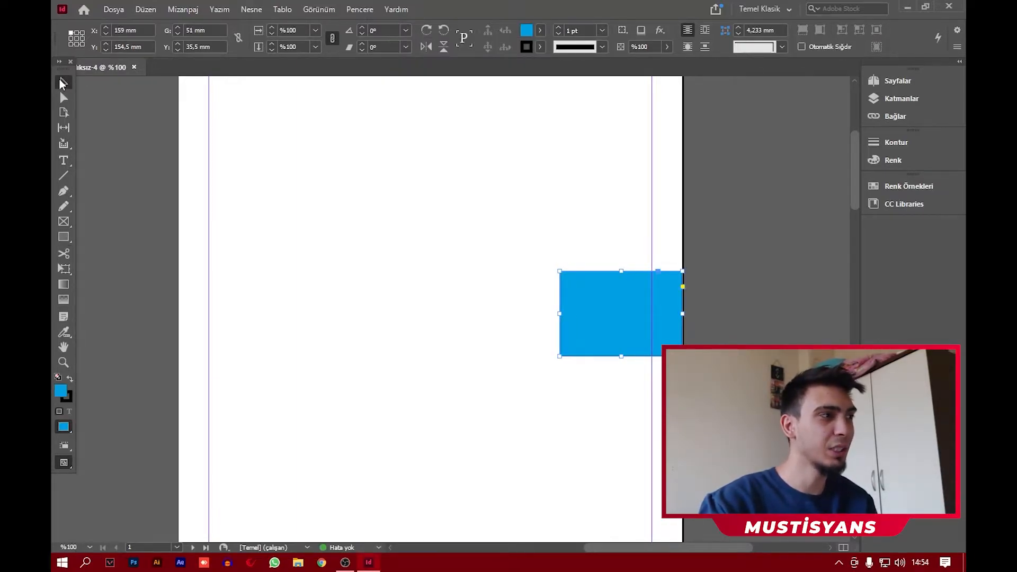
left_click(434, 189)
left_click_drag(54, 68, 52, 110)
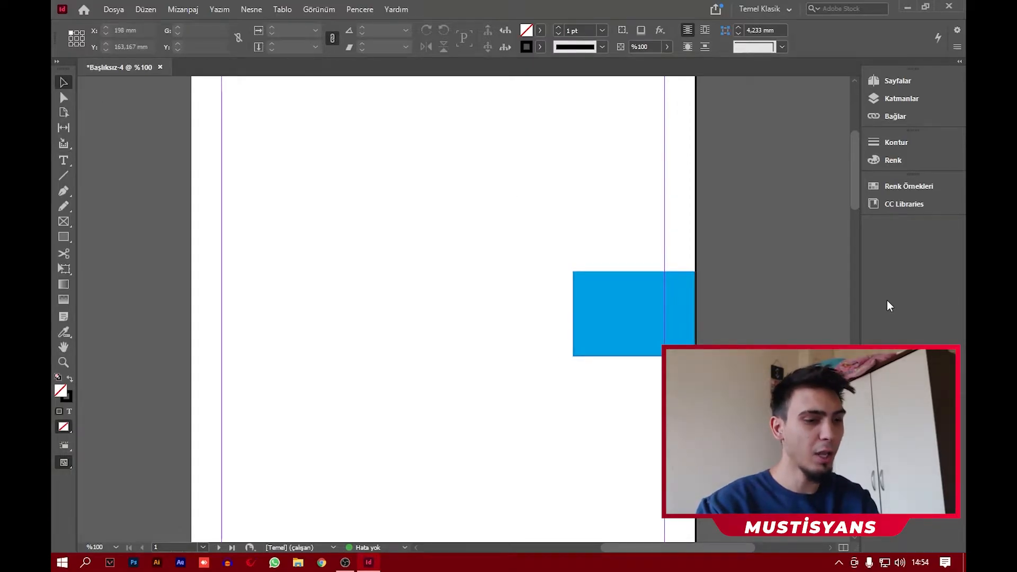
Step: Delete the blue rectangle at the edge of page 1 and show the whole page again
key("Print")
left_click_drag(503, 188, 664, 399)
left_click_drag(661, 295, 696, 294)
key("ctrl+c")
left_click(651, 283)
key("Delete")
key("ctrl+minus")
key("ctrl+minus")
scroll(556, 280, "down", 1)
left_click_drag(523, 312, 618, 355)
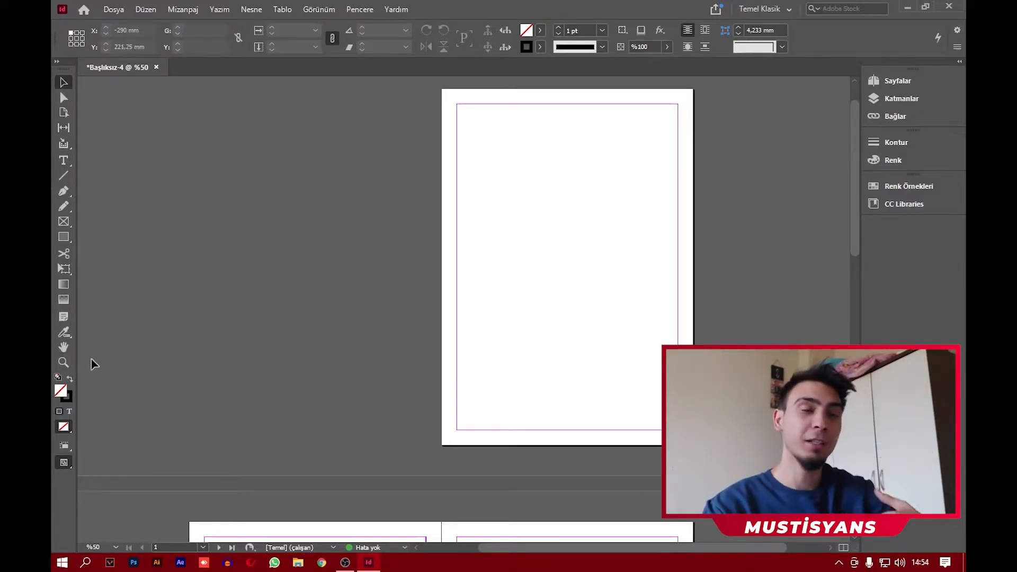
Step: Switch to the Esaslar workspace and return to the Temel Klasik workspace
scroll(527, 332, "down", 5)
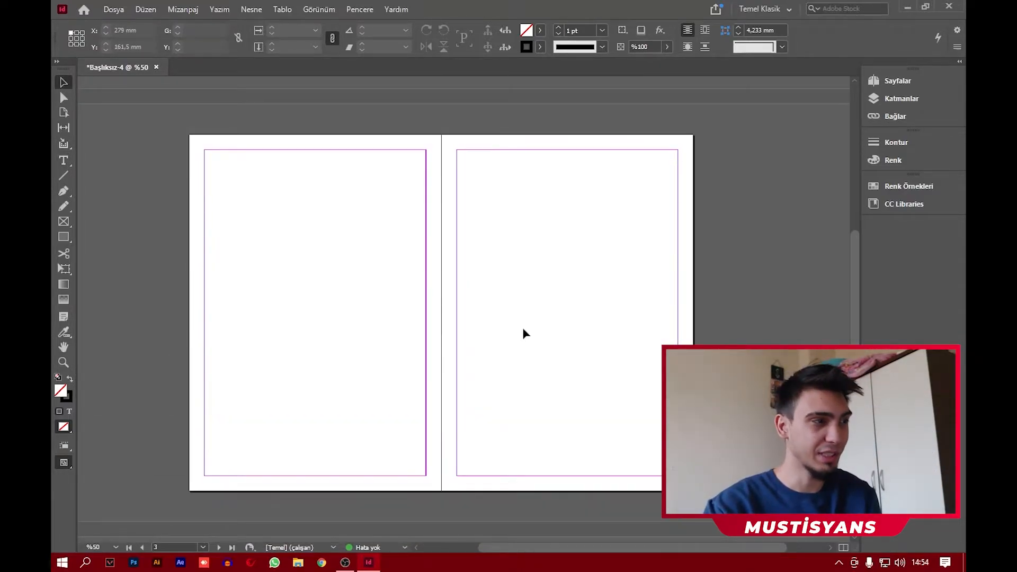
scroll(527, 332, "down", 2)
scroll(490, 349, "up", 4)
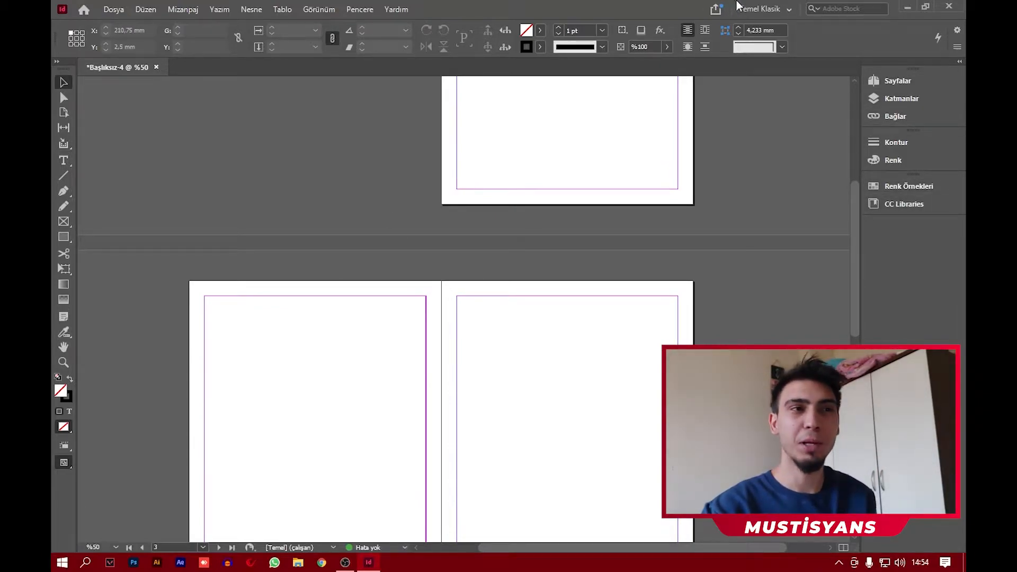
left_click(761, 9)
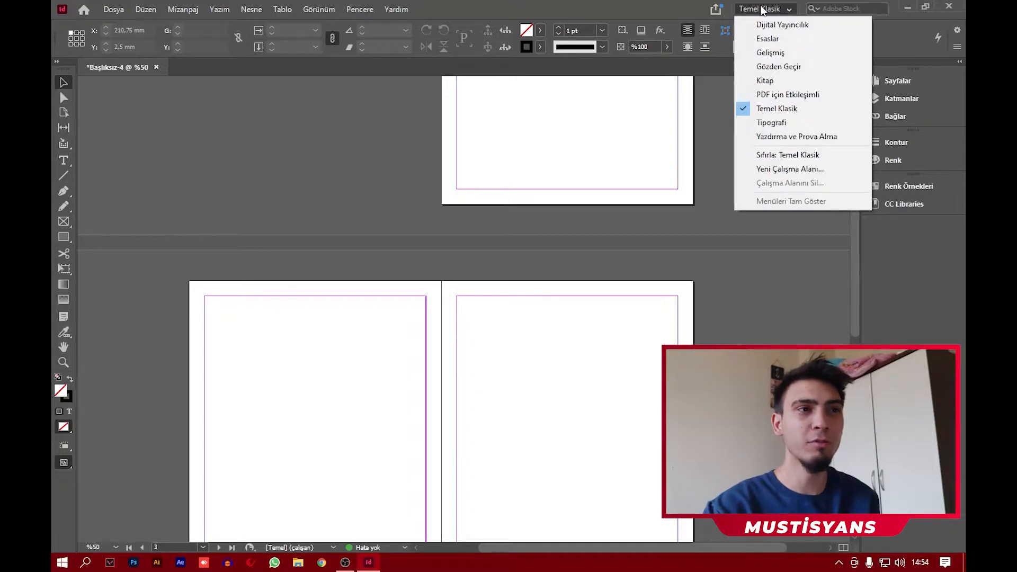
left_click(767, 39)
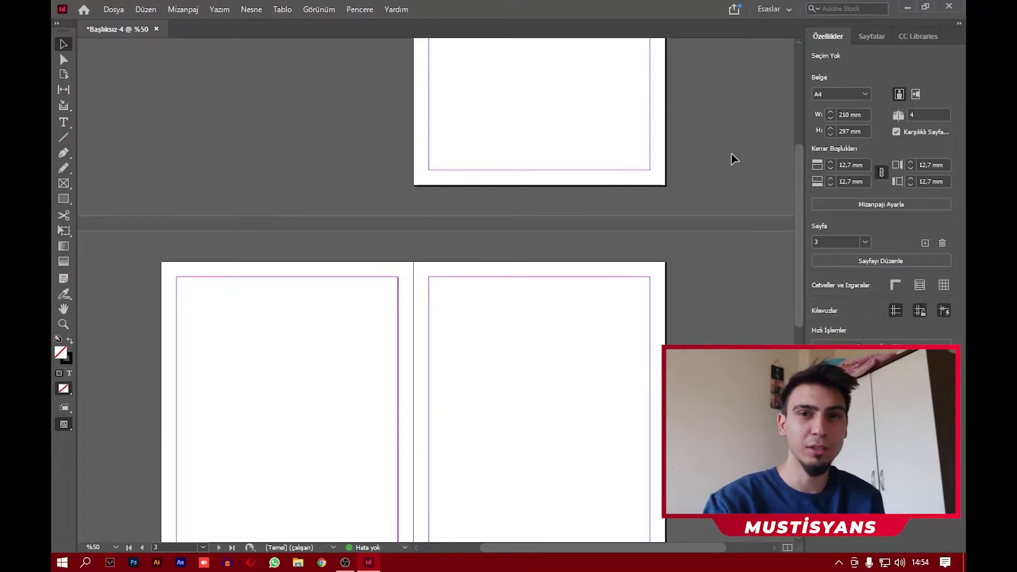
left_click(780, 9)
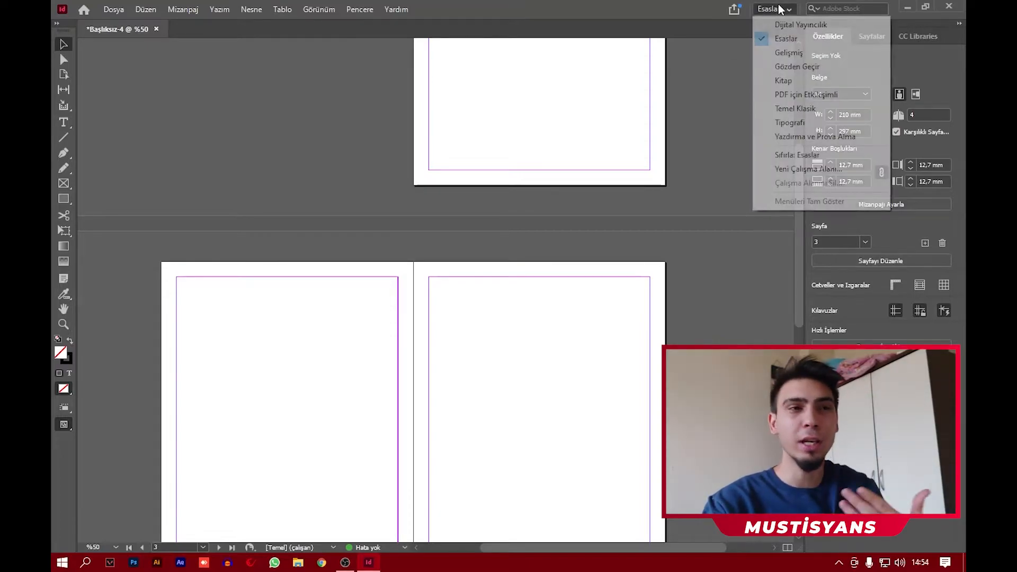
left_click(787, 109)
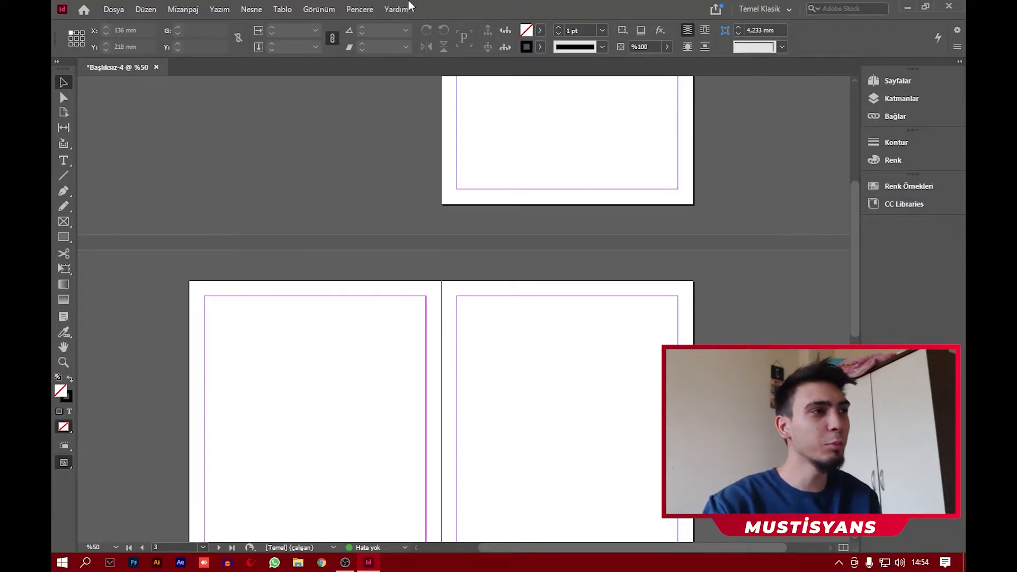
Step: Show the Metin Sarma (Text Wrap) panel and dock it below CC Libraries
left_click(360, 9)
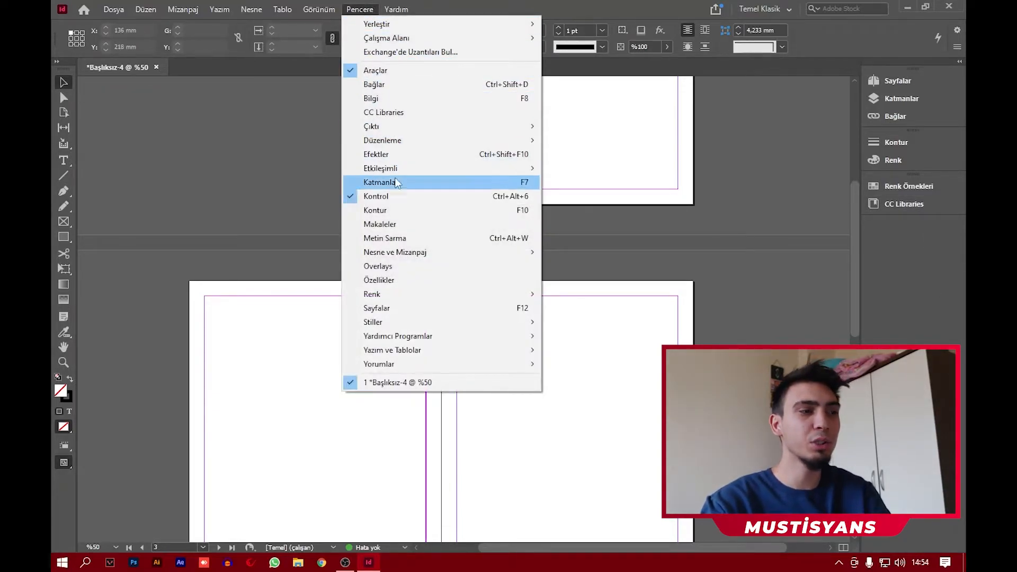
left_click(434, 245)
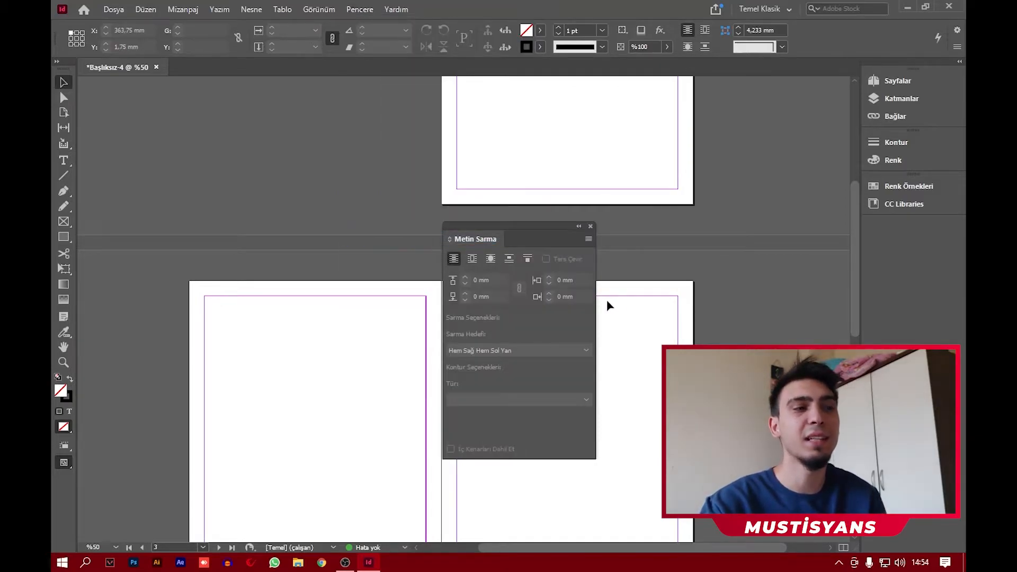
left_click_drag(479, 249, 887, 238)
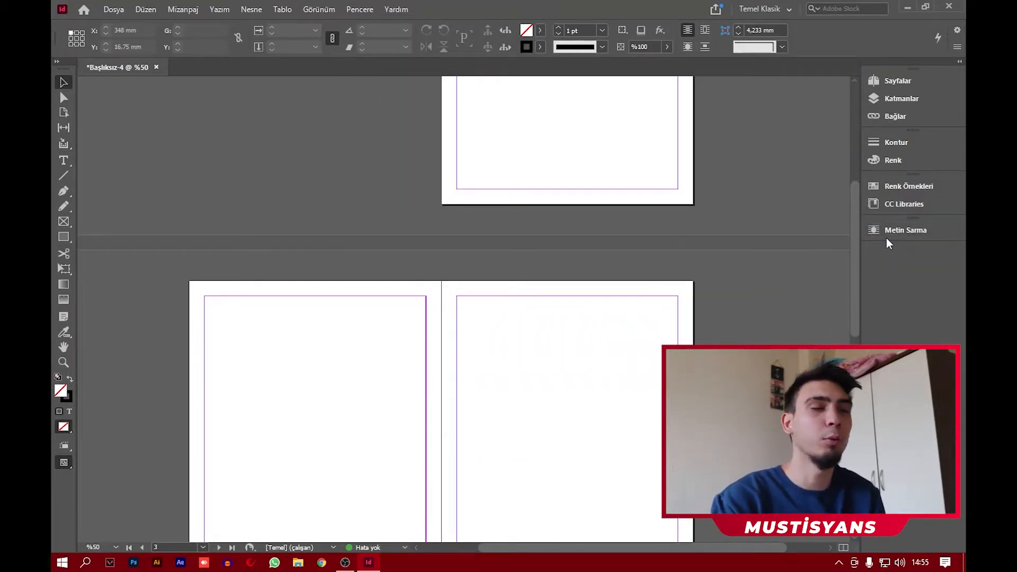
Step: Draw a rectangular frame of 210 × 138 mm across the full width of page 1, starting at its upper edge
scroll(500, 225, "up", 5)
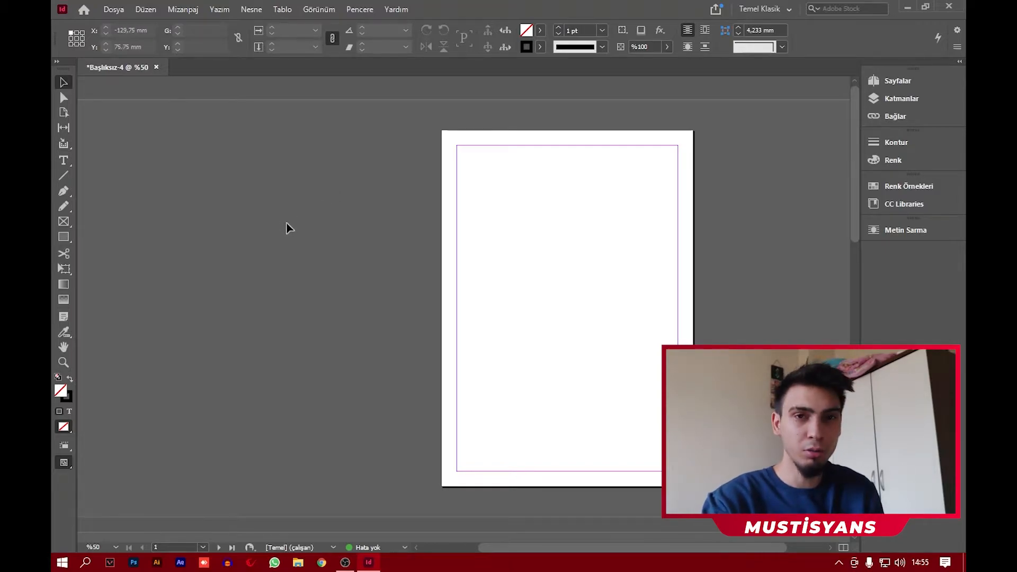
right_click(60, 225)
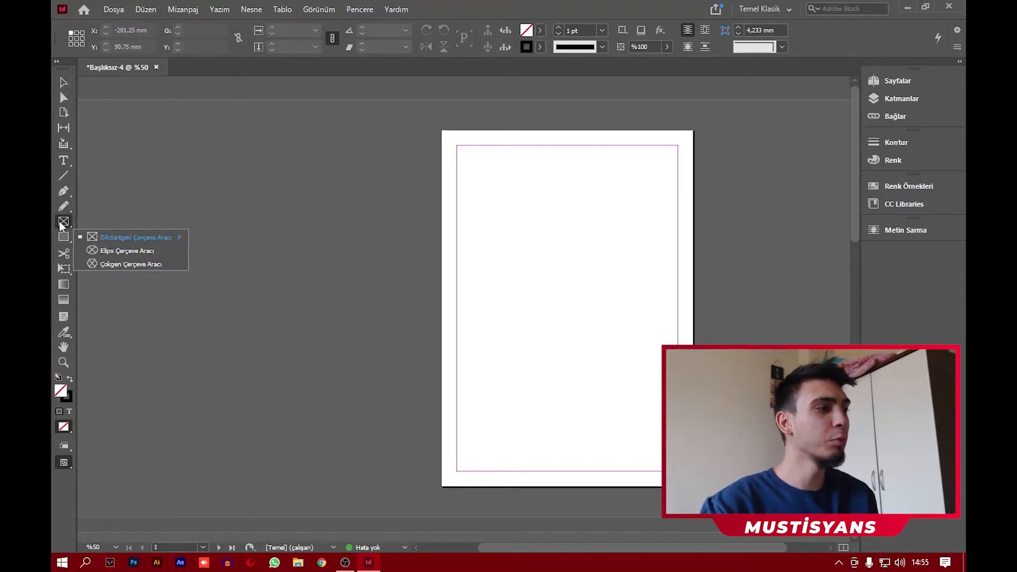
left_click(101, 238)
right_click(62, 222)
left_click(99, 234)
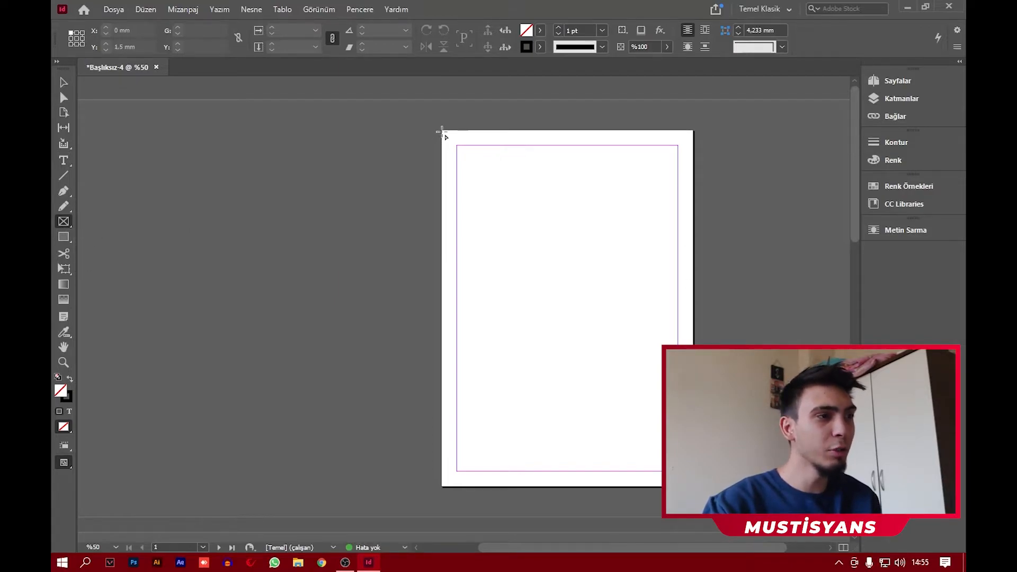
left_click_drag(443, 131, 694, 297)
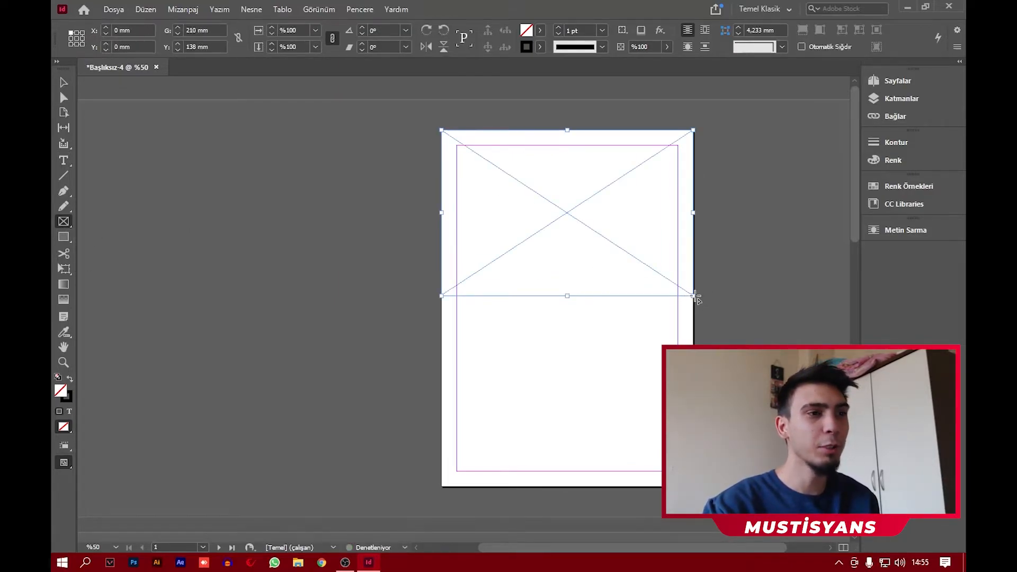
key("v")
left_click(615, 336)
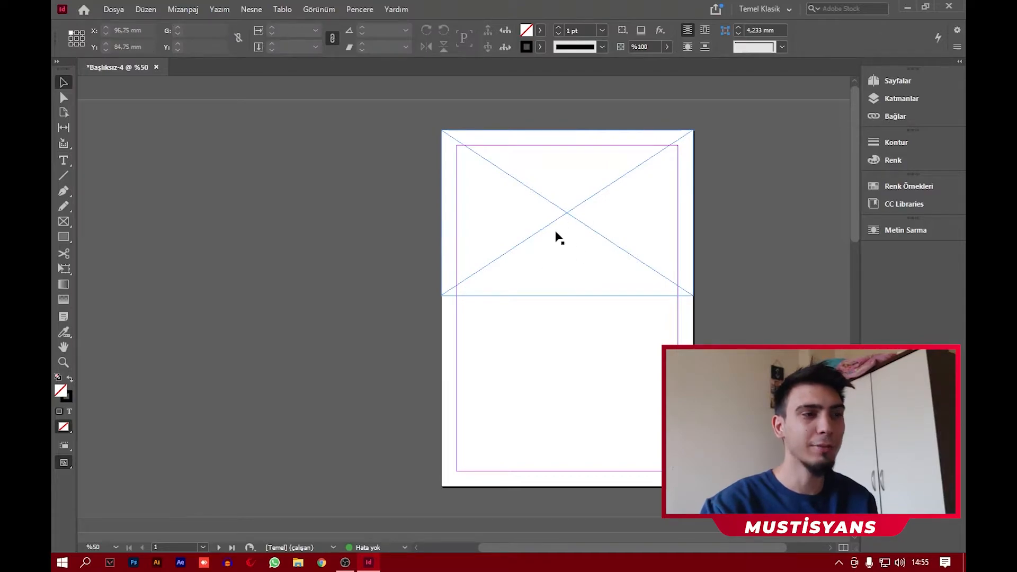
Step: Create a text frame inside the margins below the image frame on page 1 and fill it with placeholder text
key("t")
left_click_drag(472, 309, 669, 451)
right_click(563, 356)
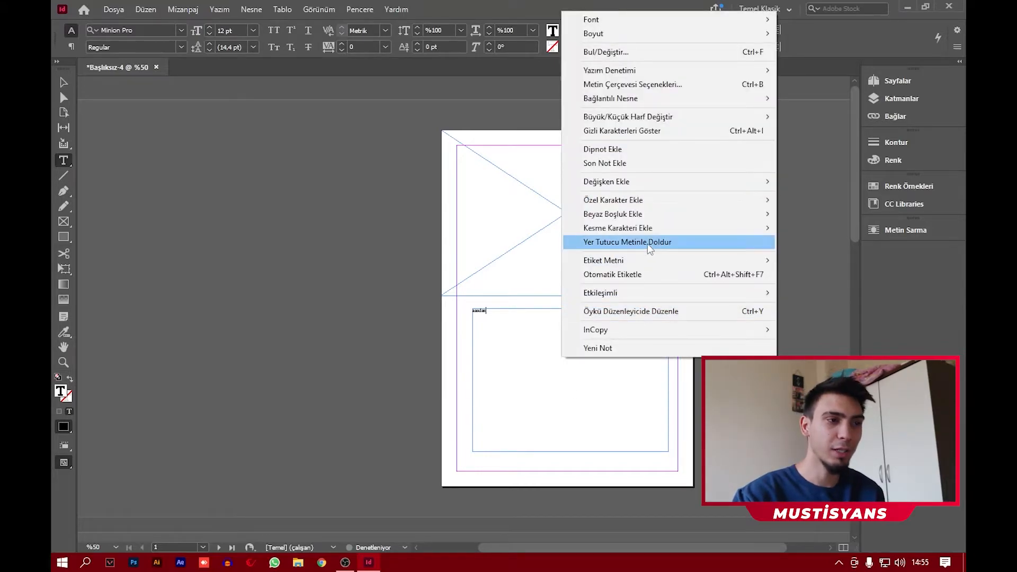
left_click(641, 242)
Step: Preview page 1 without guides and frame edges, and return to the normal view
left_click(63, 83)
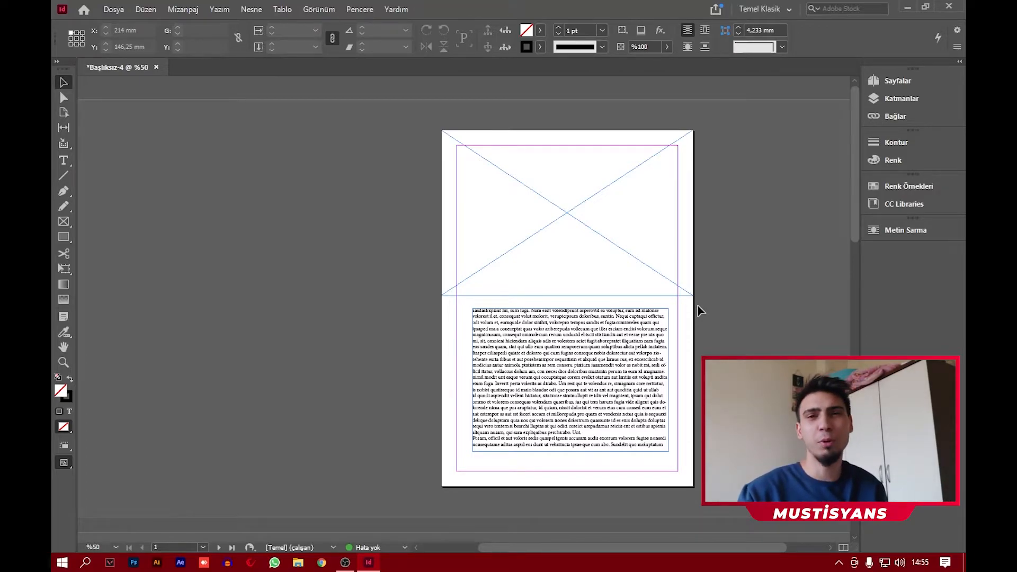
key("w")
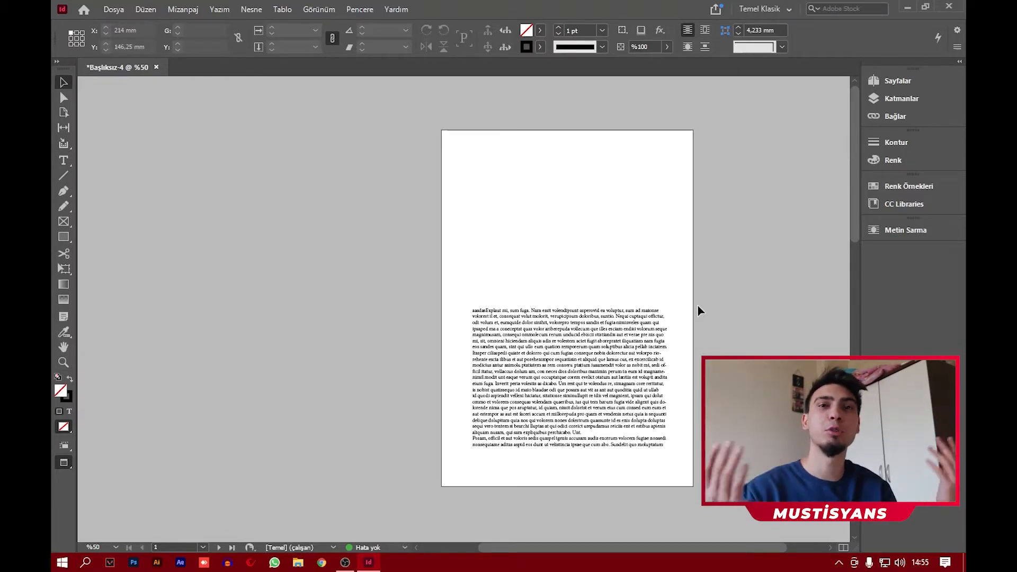
key("w")
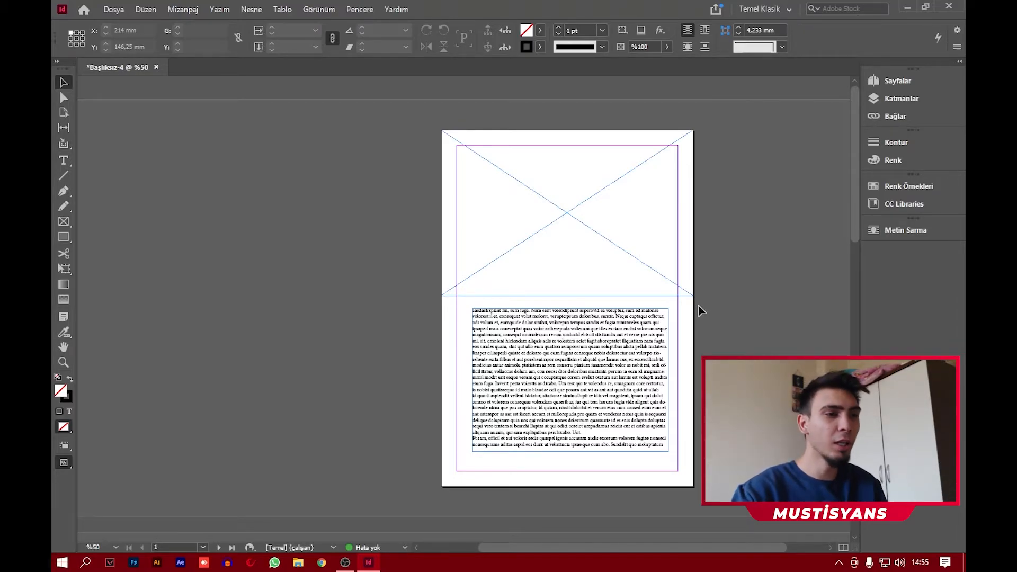
Step: Move the text frame on page 1 past the outer margin guide and undo the move
scroll(665, 339, "up", 3)
left_click_drag(631, 379, 660, 304)
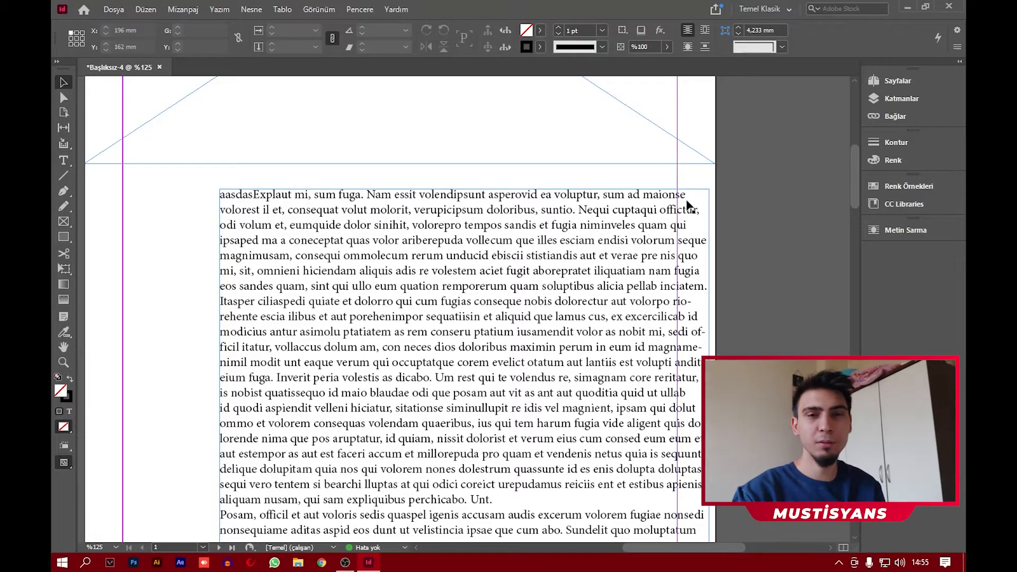
scroll(684, 212, "down", 1)
left_click_drag(675, 137, 714, 271)
left_click(737, 264)
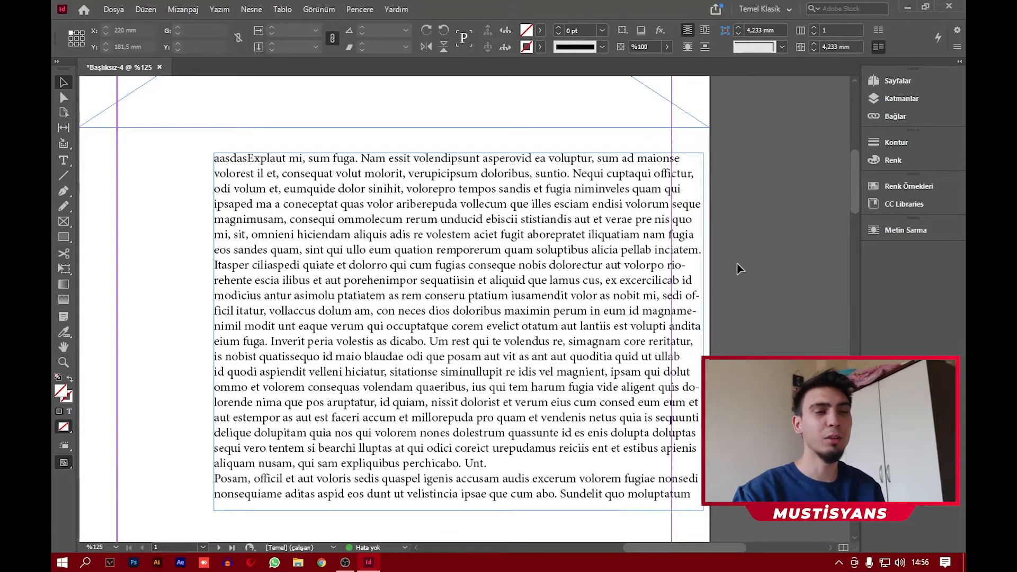
scroll(738, 265, "down", 3)
key("ctrl+z")
left_click(704, 289)
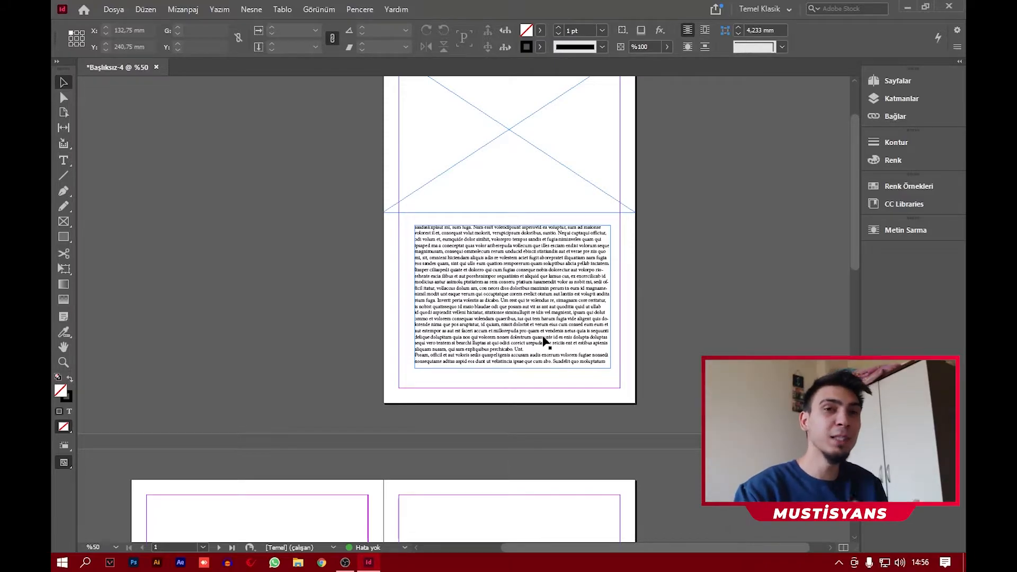
Step: Look through the document's spreads and examine the page overview with its A-Kalıp master, collapsing the overview again
scroll(539, 361, "down", 8)
left_click_drag(540, 370, 594, 358)
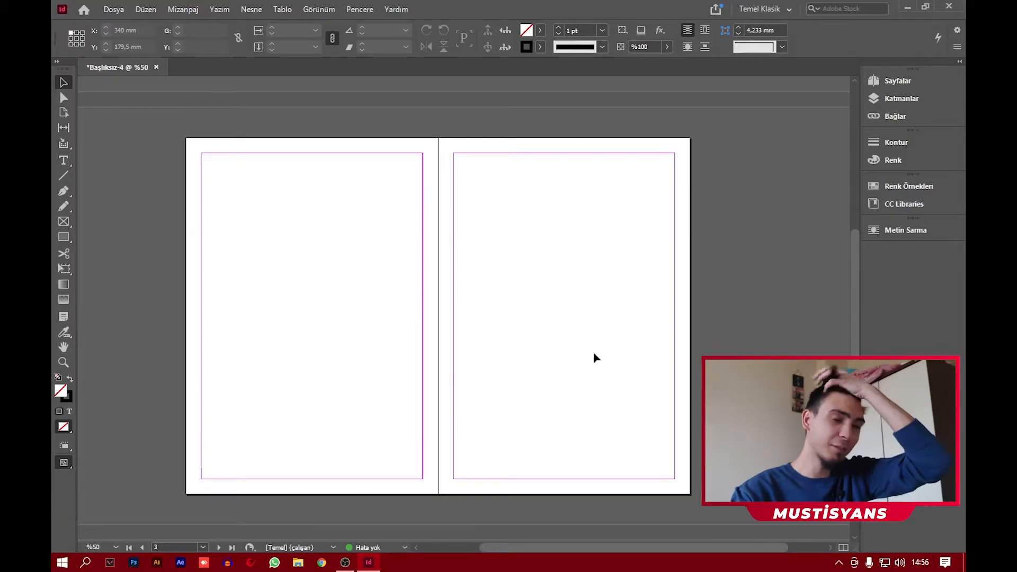
scroll(550, 378, "down", 4)
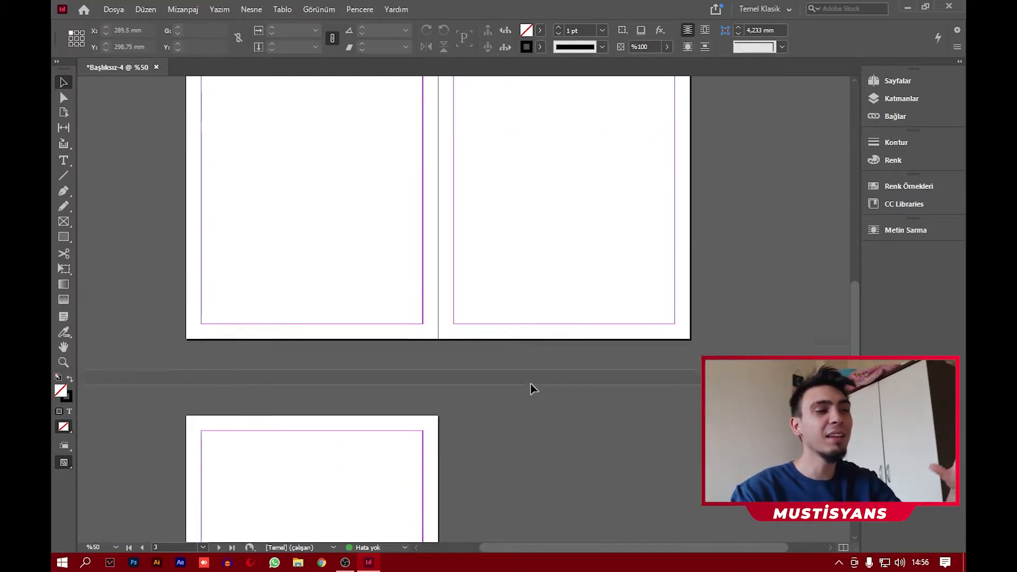
scroll(530, 371, "up", 12)
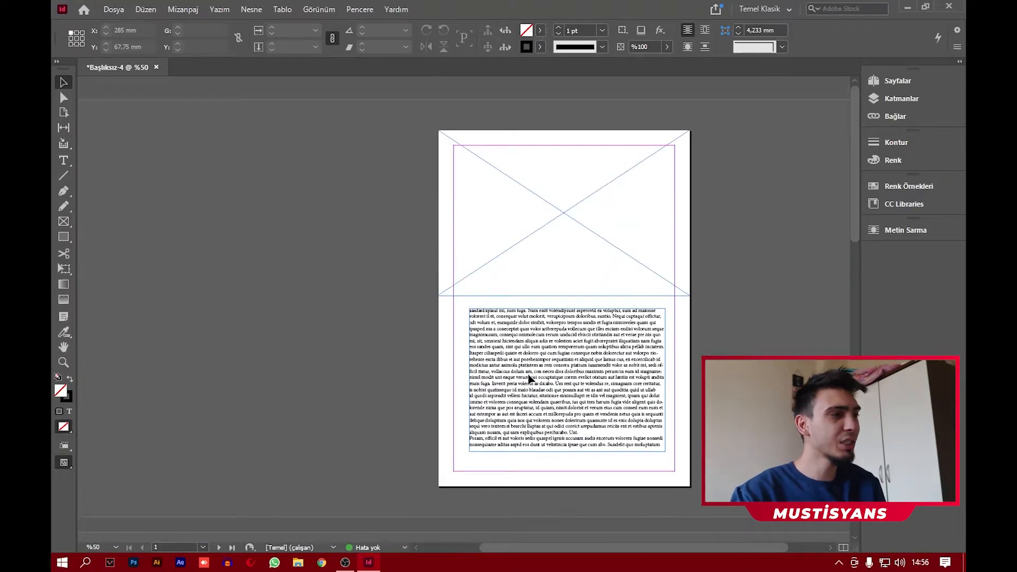
left_click(915, 79)
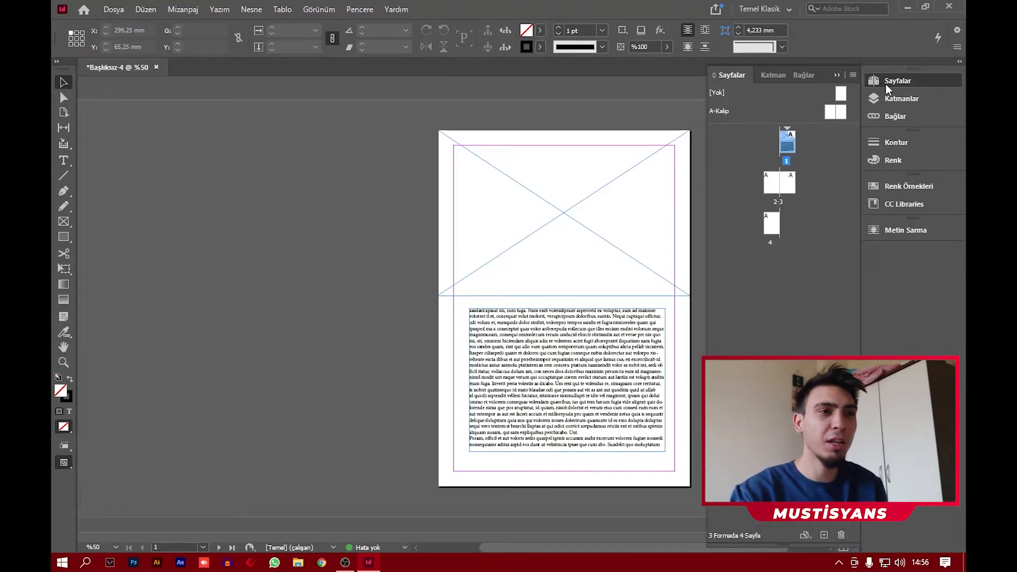
left_click_drag(783, 123, 783, 218)
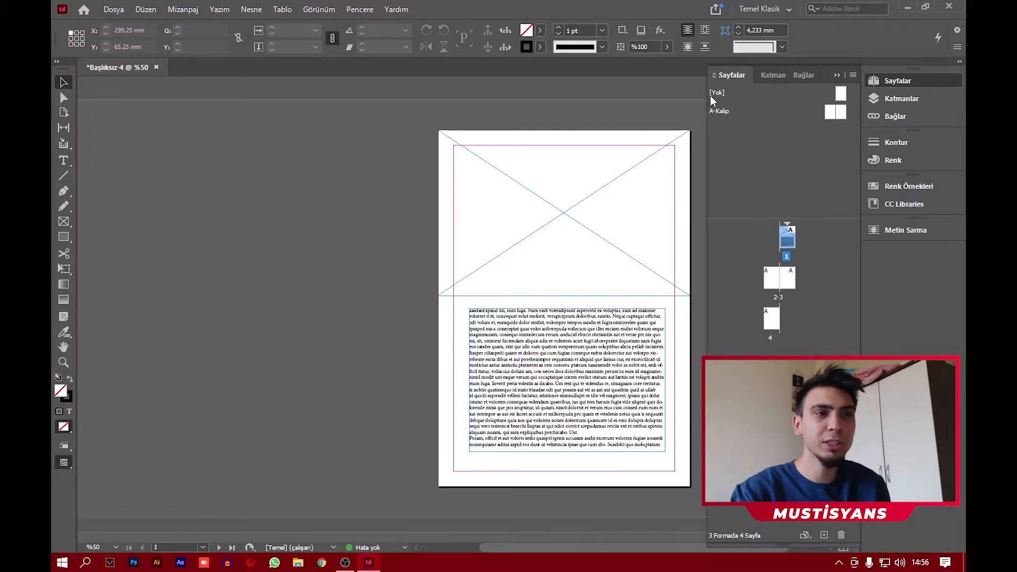
left_click(718, 110)
left_click(767, 145)
left_click(726, 112)
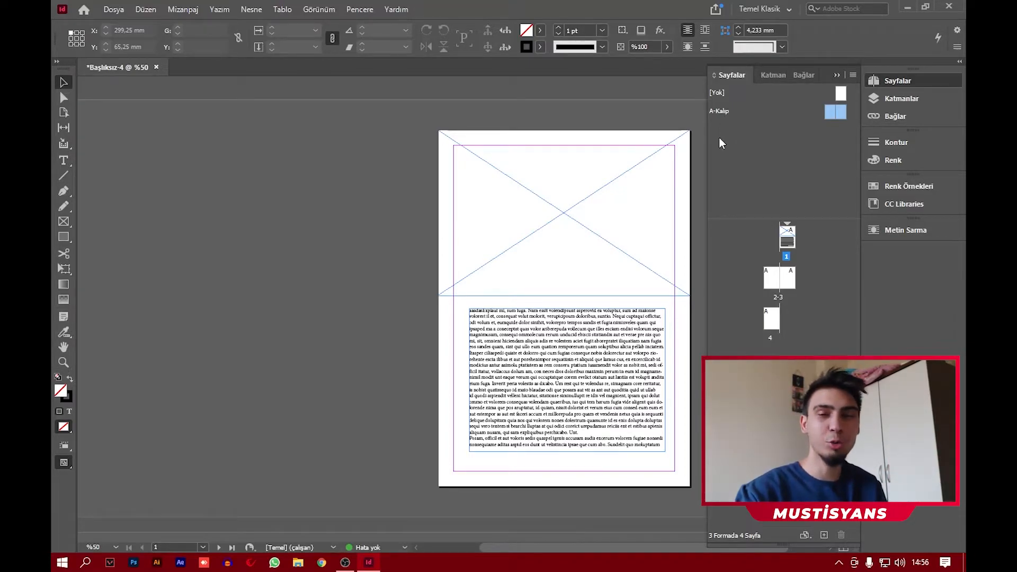
left_click(719, 119)
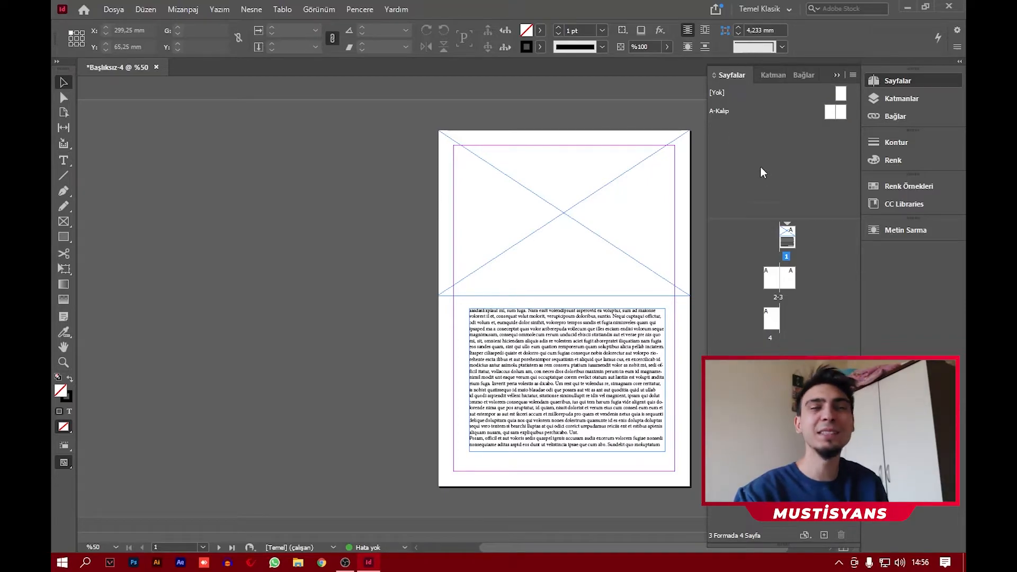
left_click_drag(791, 219, 799, 133)
left_click(837, 76)
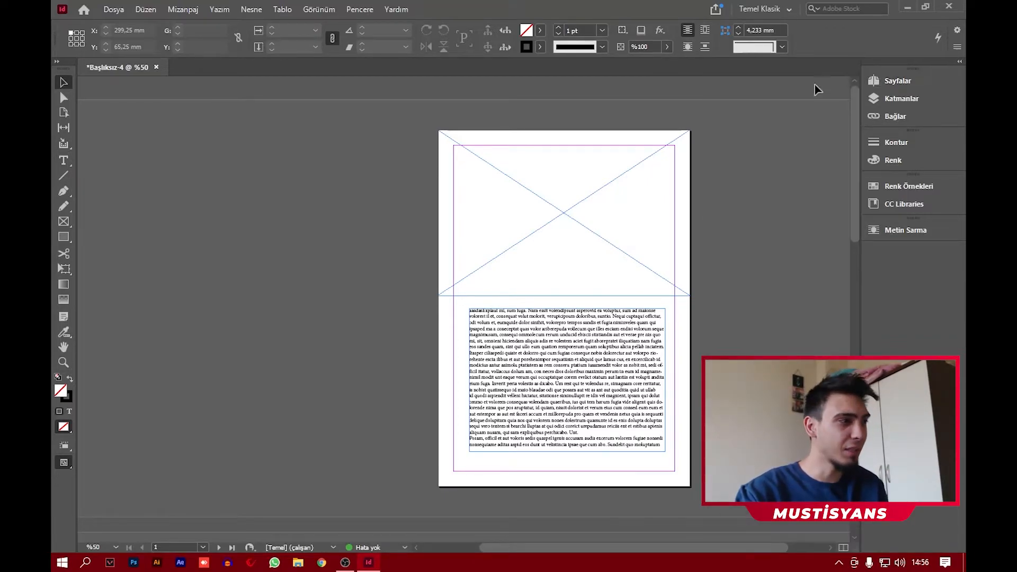
Step: Draw a rectangle about 420 × 243 mm across the spread of pages 2–3 and set its stroke to [Yok]
left_click(542, 230)
scroll(609, 265, "down", 5)
scroll(529, 265, "down", 3)
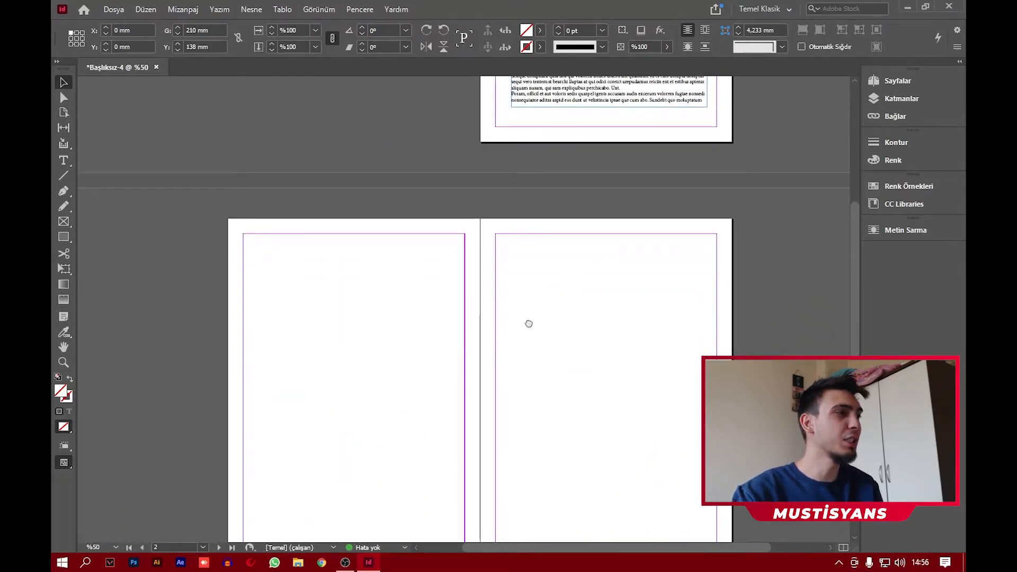
left_click(170, 234)
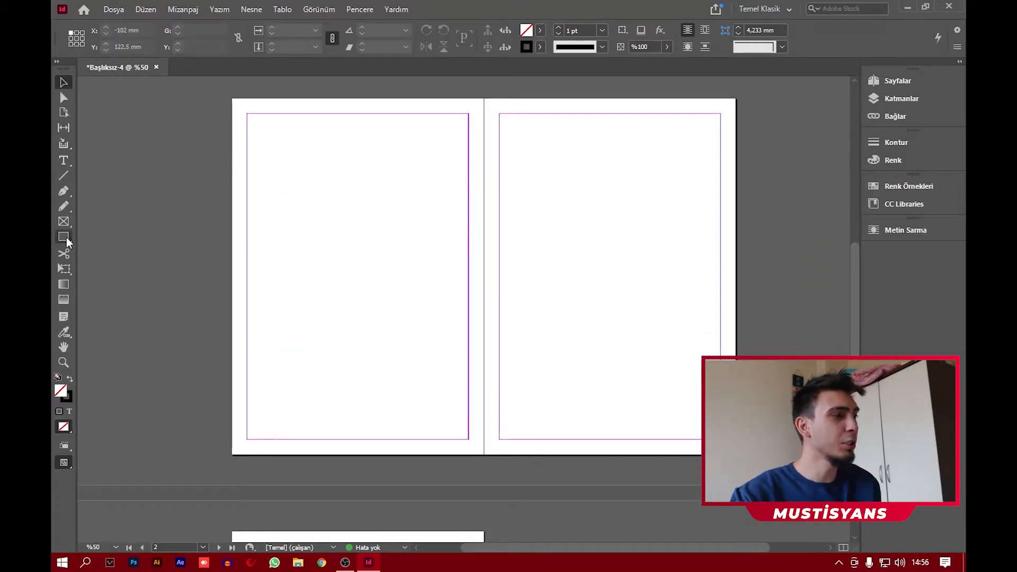
left_click(63, 237)
left_click_drag(65, 236, 85, 252)
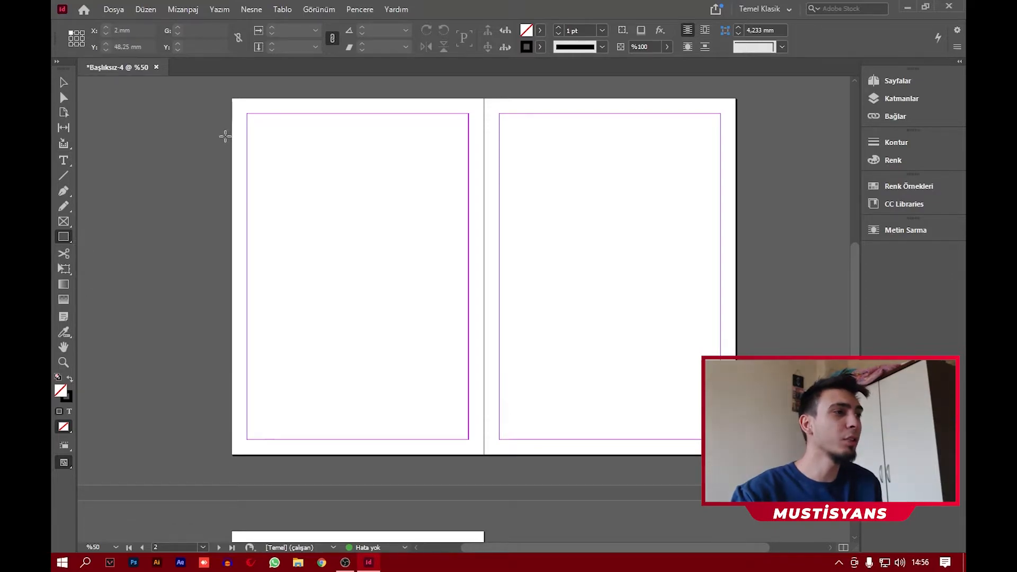
left_click_drag(232, 99, 736, 391)
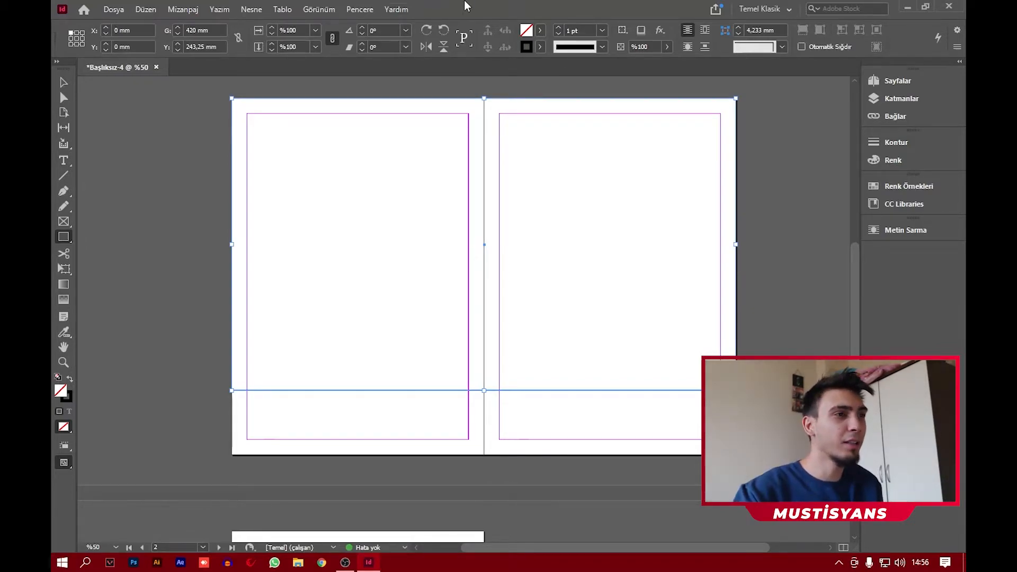
left_click(541, 47)
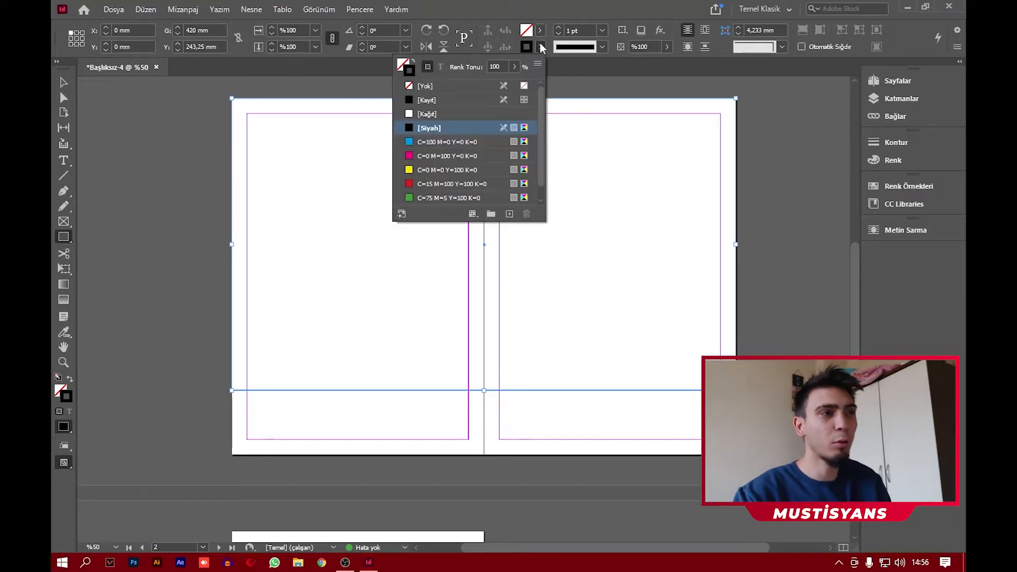
left_click(424, 87)
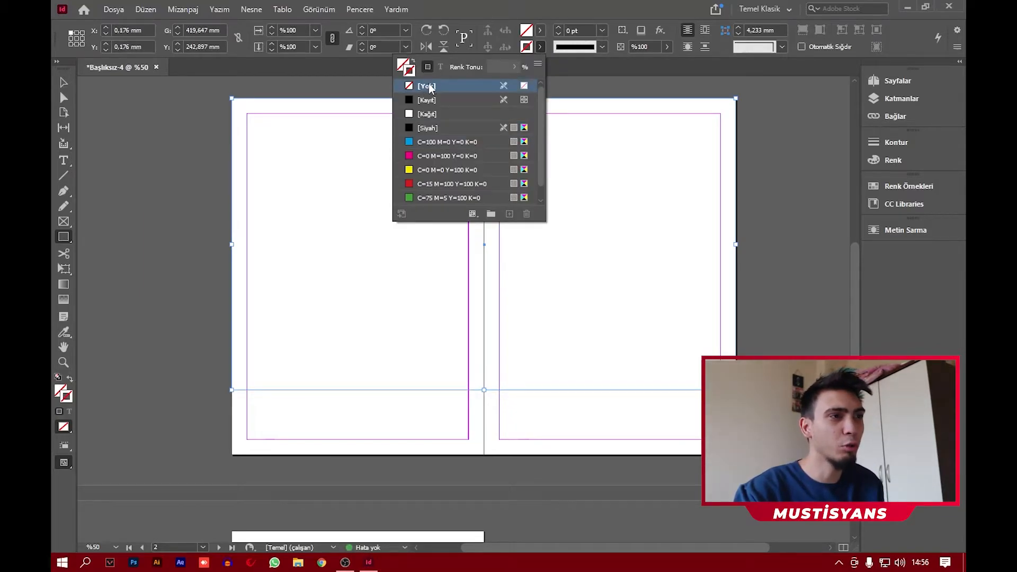
Step: Fill the rectangle spanning pages 2–3 with the green swatch C=75 M=5 Y=100 K=0 and deselect it
left_click(602, 47)
left_click(540, 47)
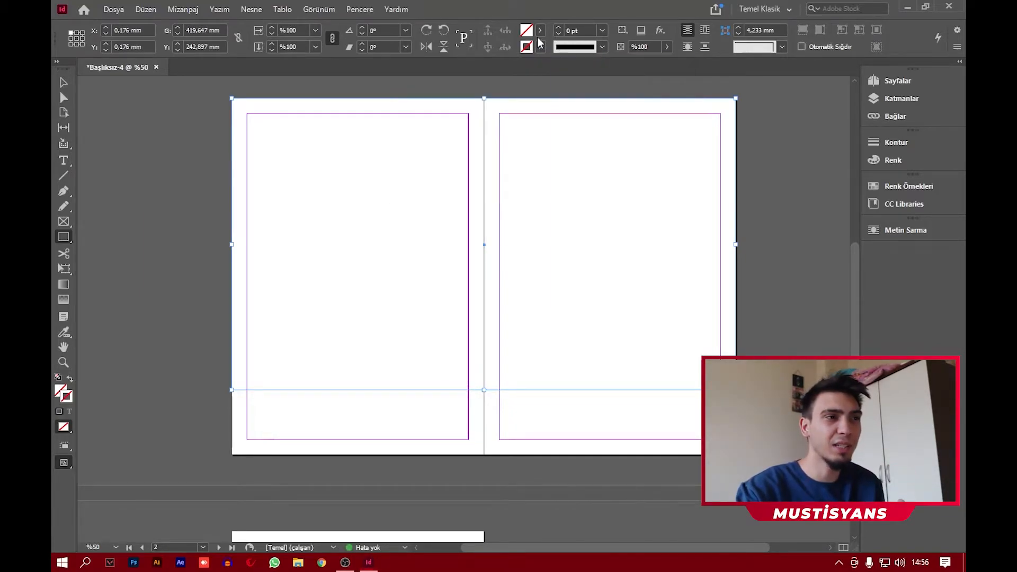
left_click(540, 30)
left_click(460, 83)
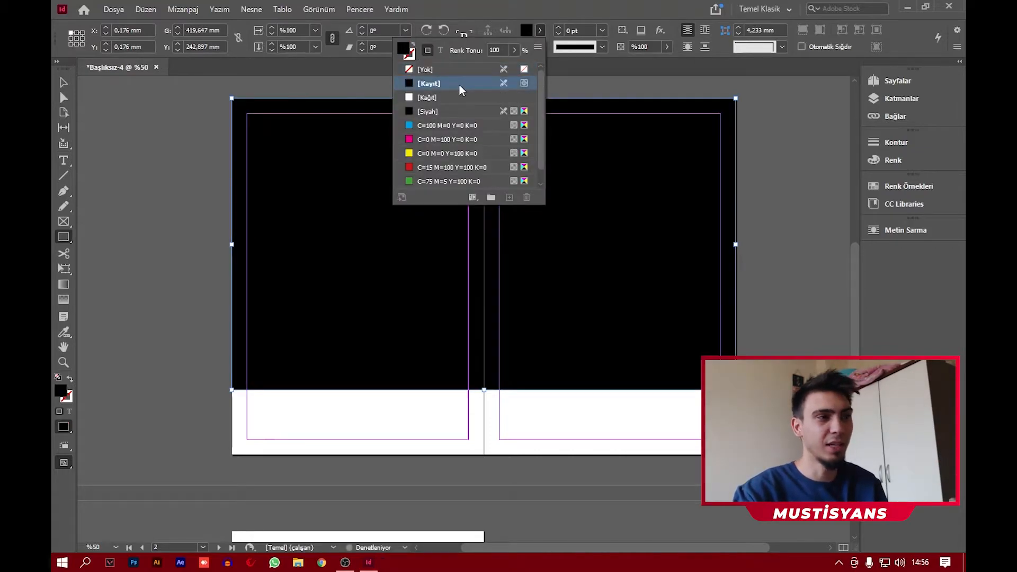
left_click(409, 154)
left_click(449, 181)
key("v")
left_click(484, 196)
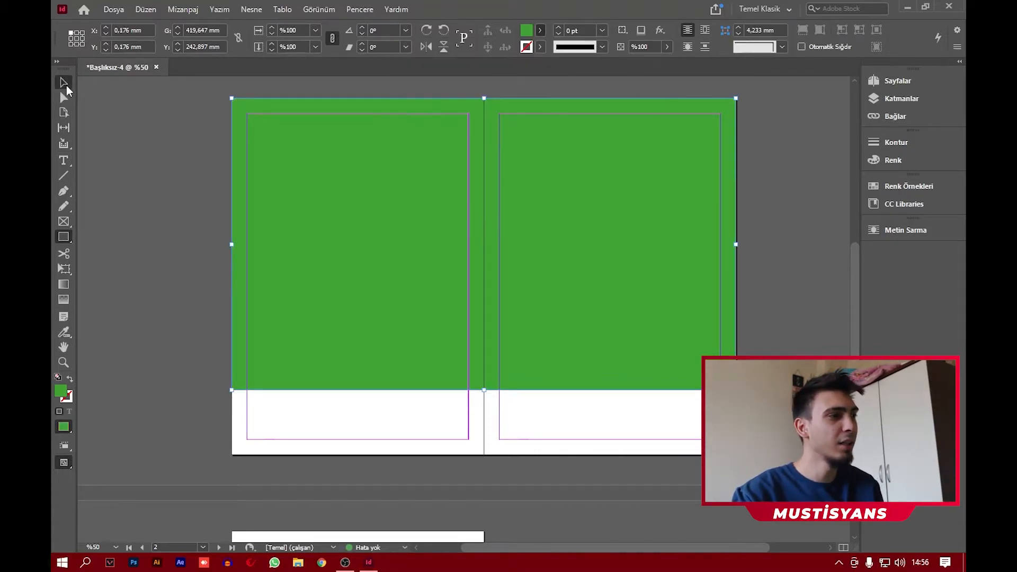
left_click(778, 231)
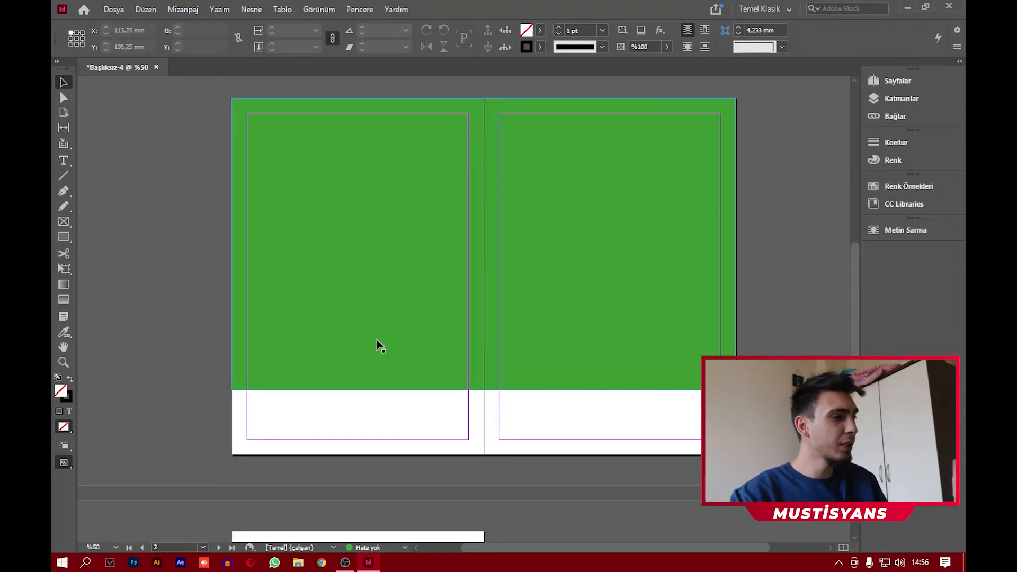
Step: Draw a rectangle about 55.5 × 68 mm on page 4 and fill it with C=100 M=0 Y=0 K=0
scroll(375, 342, "down", 10)
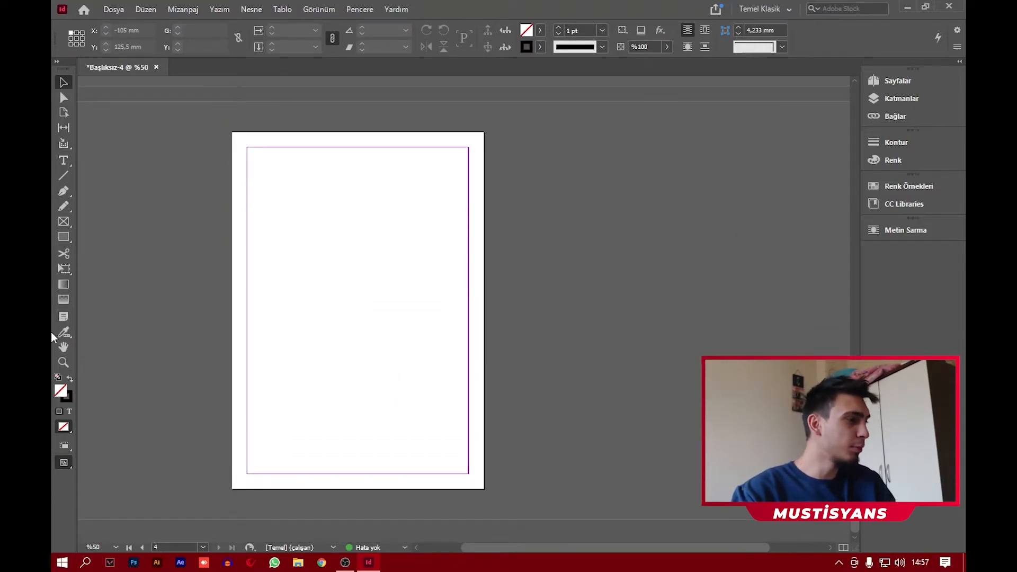
left_click(63, 237)
left_click_drag(322, 213, 389, 295)
left_click(540, 30)
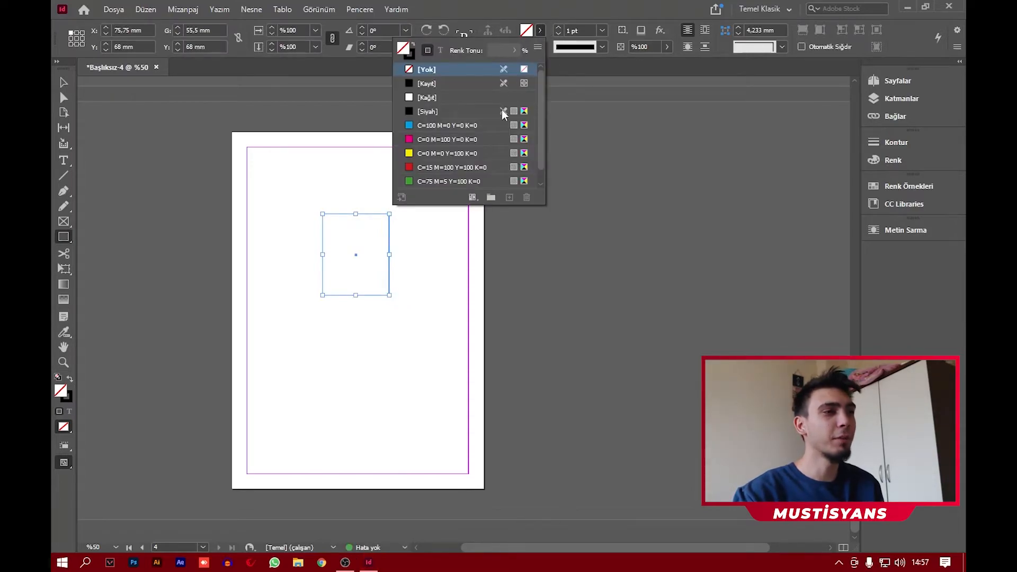
left_click(476, 125)
Step: Move the blue rectangle higher on page 4 and place a duplicate below it at about X 49.5 mm, Y 145.25 mm
left_click(63, 82)
left_click_drag(414, 173, 319, 328)
left_click_drag(368, 288, 312, 353)
left_click(365, 301)
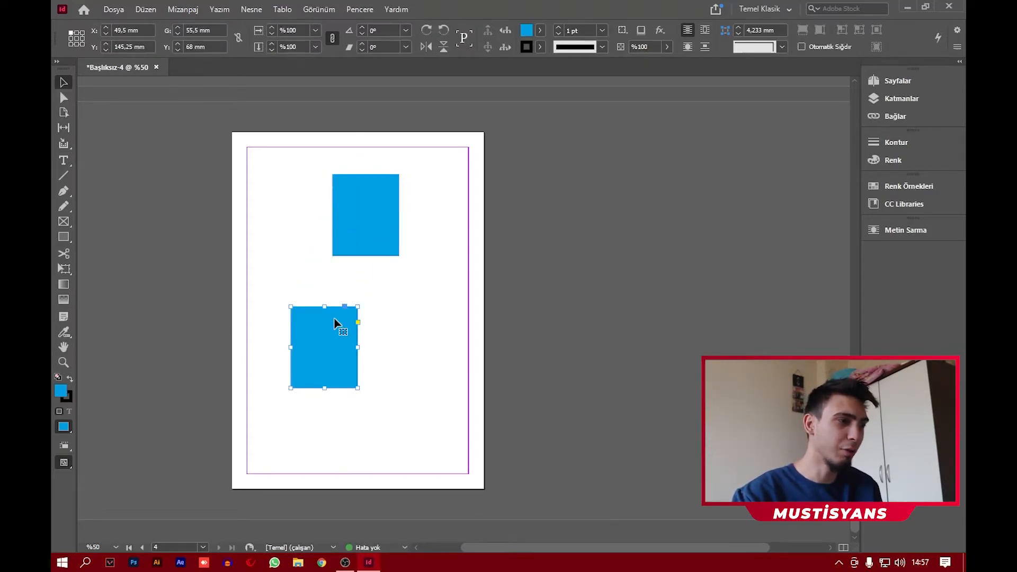
Step: Apply the upper blue rectangle's appearance to the lower rectangle with the Eyedropper (Damlalık Aracı)
left_click(69, 332)
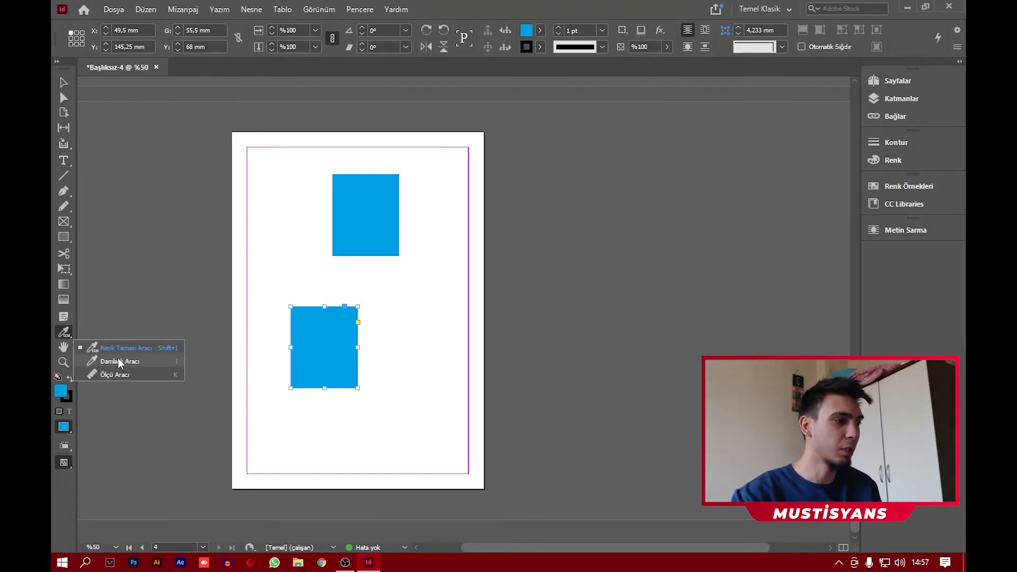
left_click(129, 361)
left_click(368, 218)
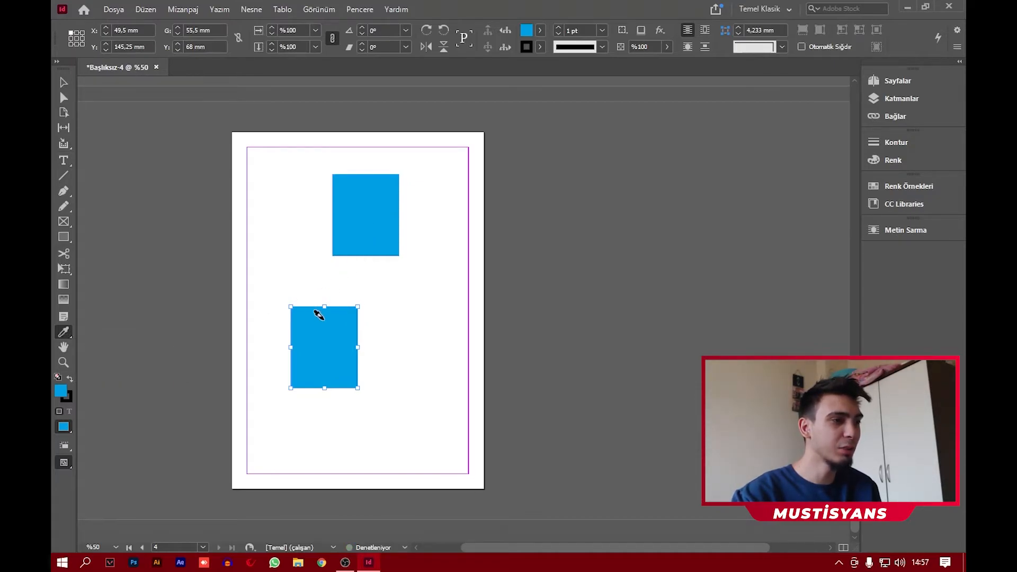
key("v")
Step: Change the upper rectangle's fill on page 4 to the yellow swatch C=0 M=0 Y=100 K=0
left_click(376, 237)
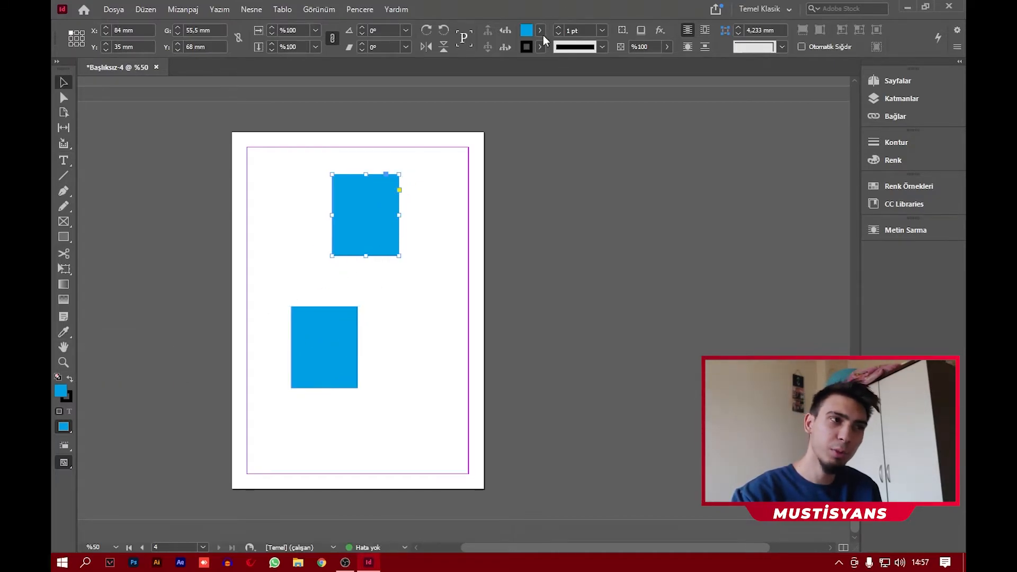
left_click(539, 30)
left_click(465, 154)
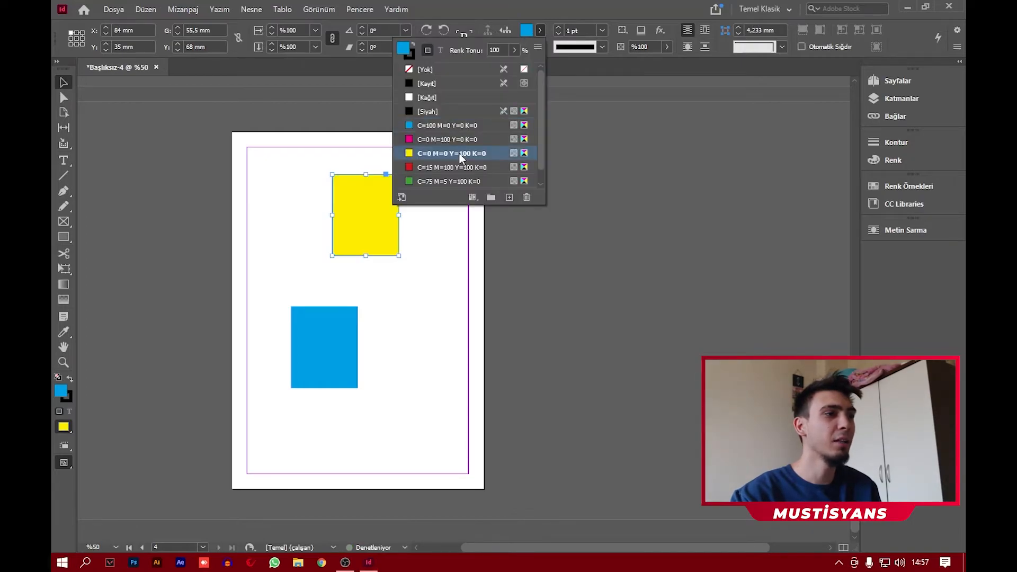
left_click(302, 221)
Step: Copy the upper rectangle's yellow fill onto the lower blue rectangle with the Eyedropper
left_click(316, 328)
left_click(64, 332)
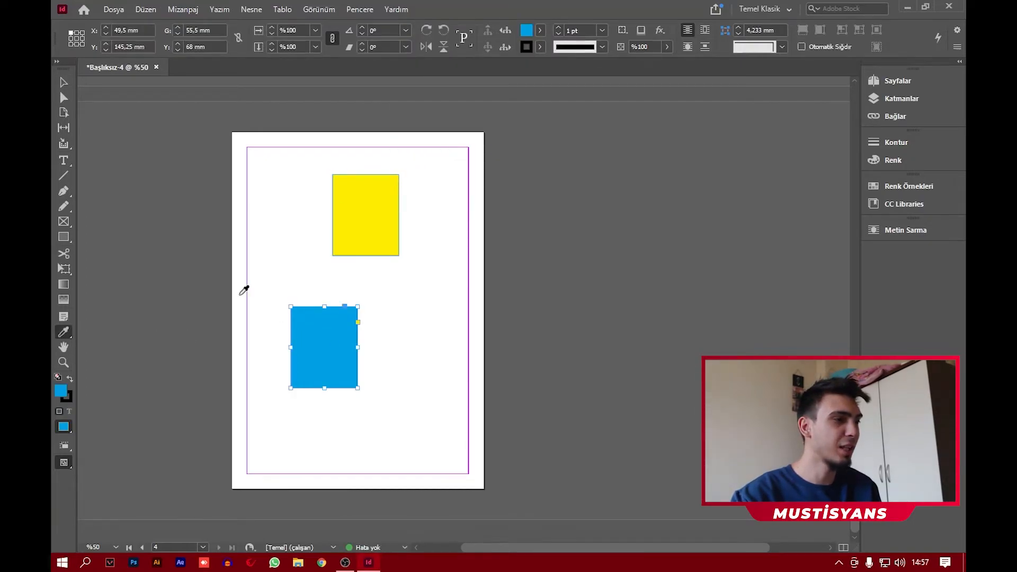
left_click(395, 216)
key("v")
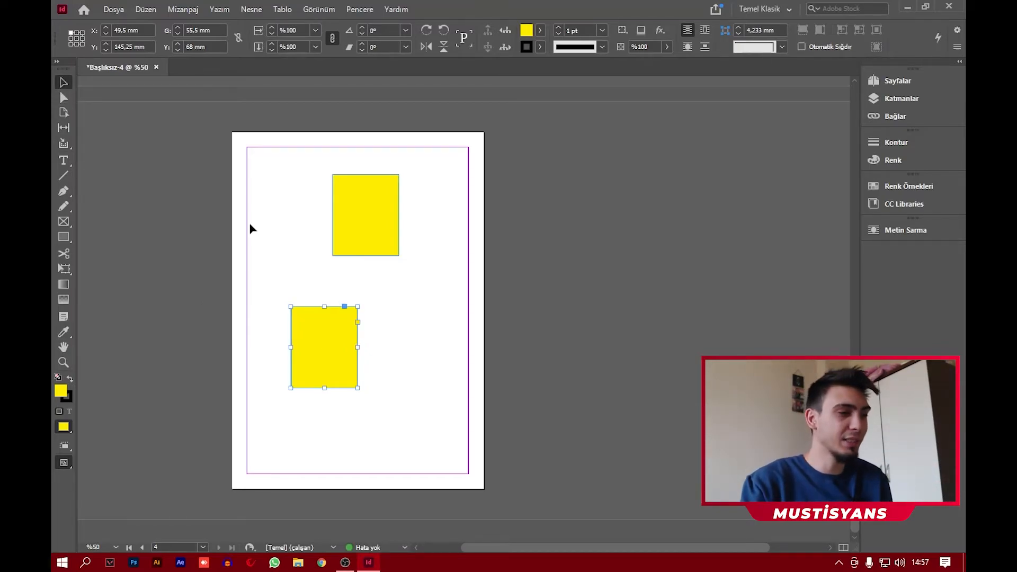
Step: Examine all spreads of the document together and preview them without guides and frame edges, returning to the normal view
left_click_drag(375, 244, 376, 477)
scroll(551, 262, "down", 3)
scroll(552, 262, "down", 2)
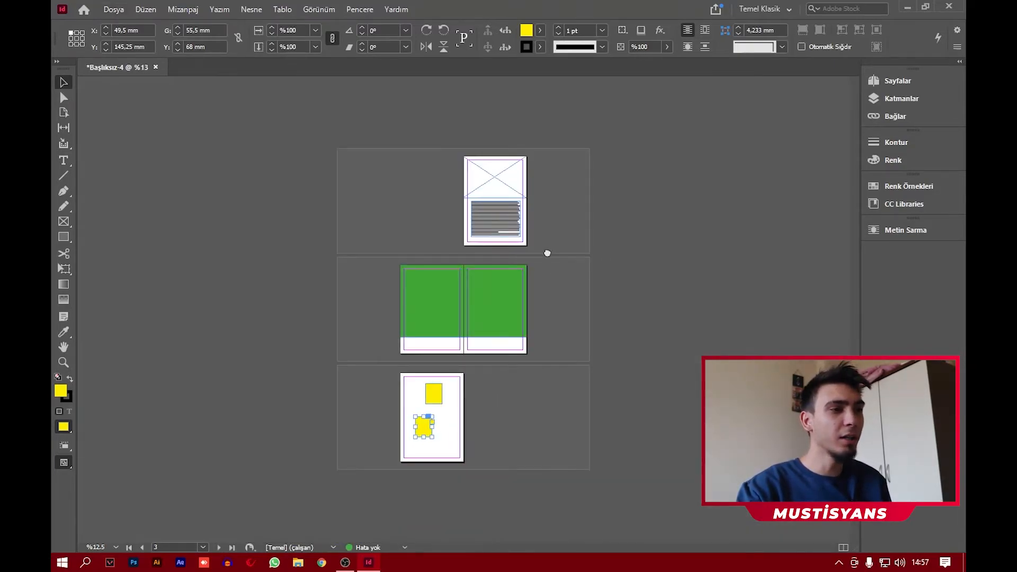
scroll(548, 247, "up", 5)
scroll(556, 293, "down", 4)
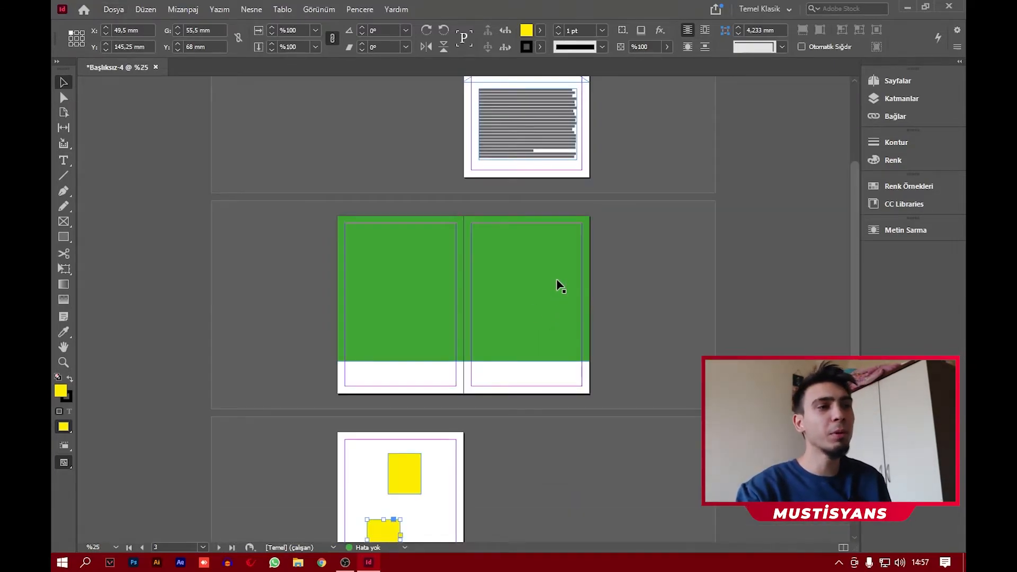
key("w")
left_click(628, 283)
key("w")
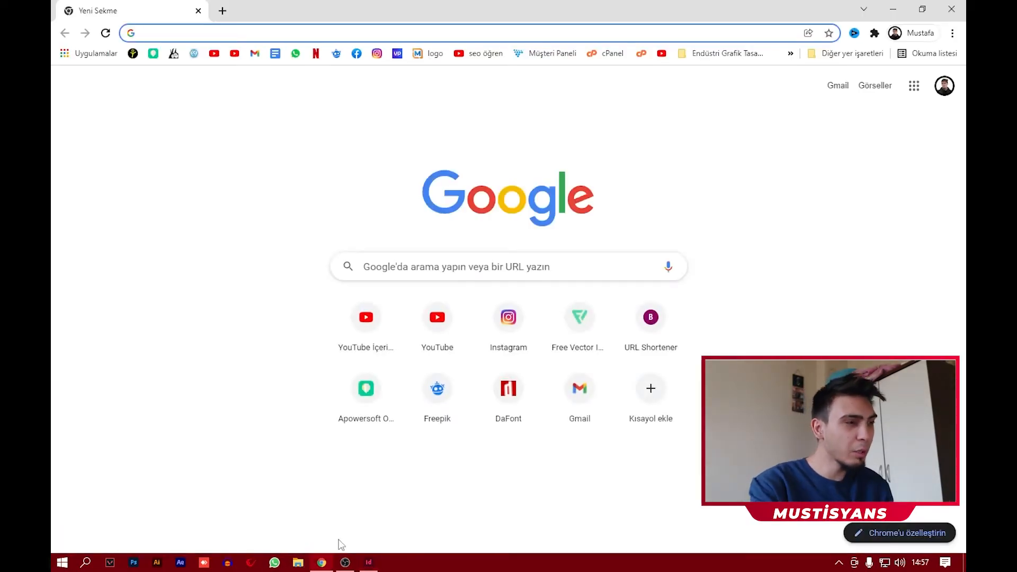
Step: Switch to Chrome, search Google for "görseller" and show the image results
type("görsell")
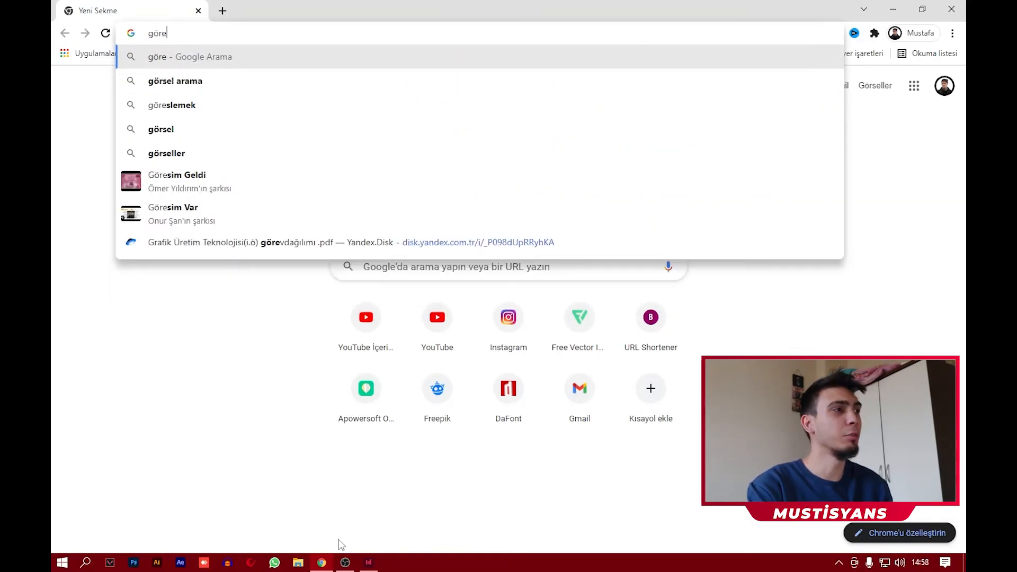
type("er")
key("Return")
left_click(244, 139)
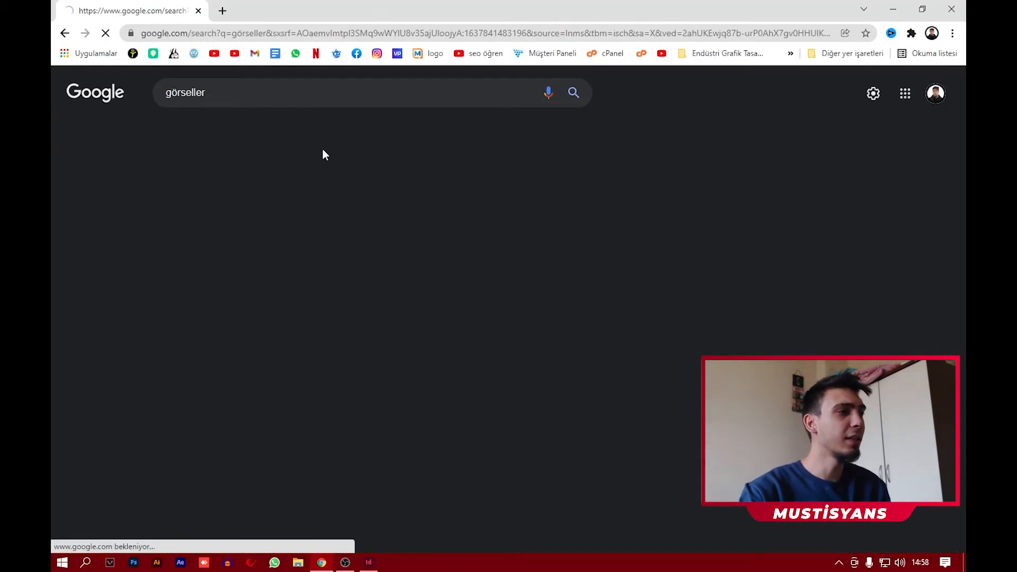
Step: Replace the image search with the suggested query "page design indesigjn"
double_click(315, 95)
key("BackSpace")
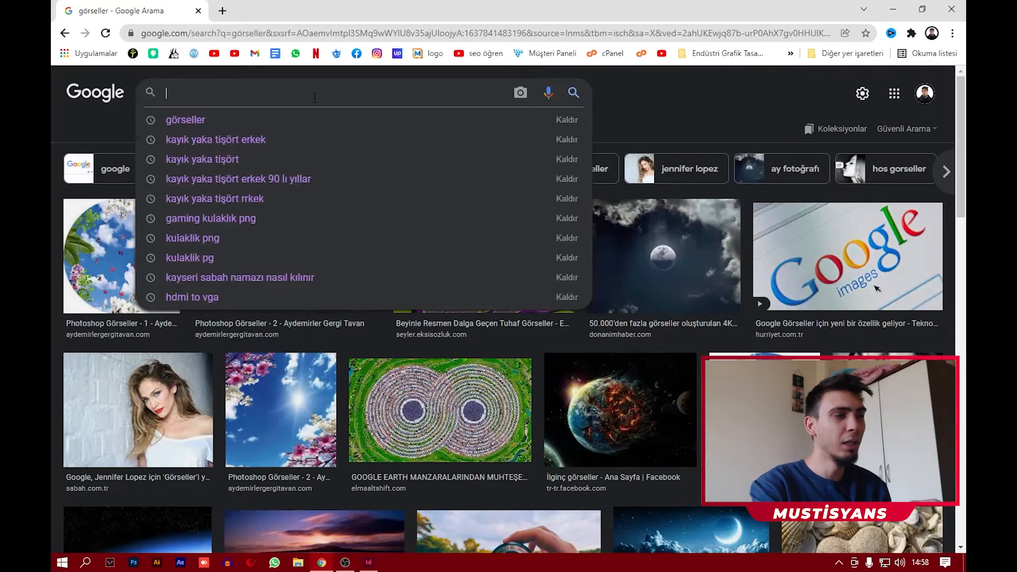
type("page des")
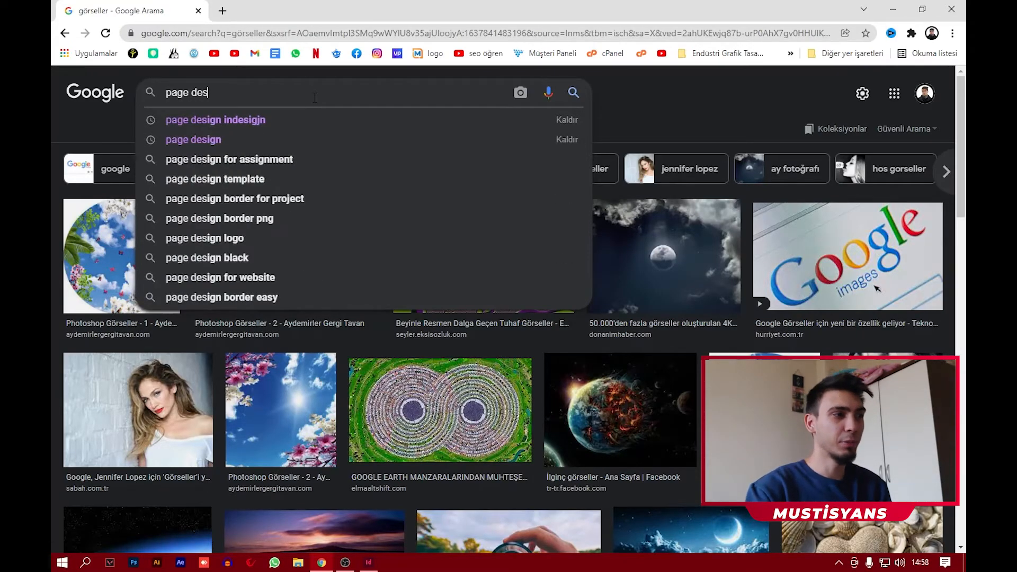
key("Down")
key("Return")
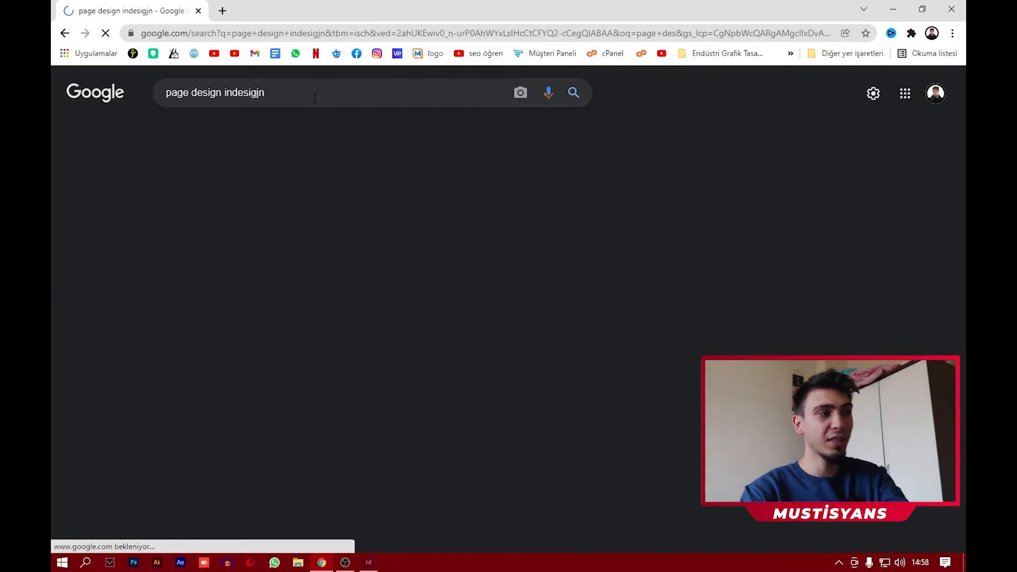
Step: Examine sample InDesign layouts in the image results, including the Redokun, STILLE, Adobe and orange Shutterstock previews
scroll(283, 220, "down", 1)
scroll(230, 194, "up", 1)
left_click(159, 201)
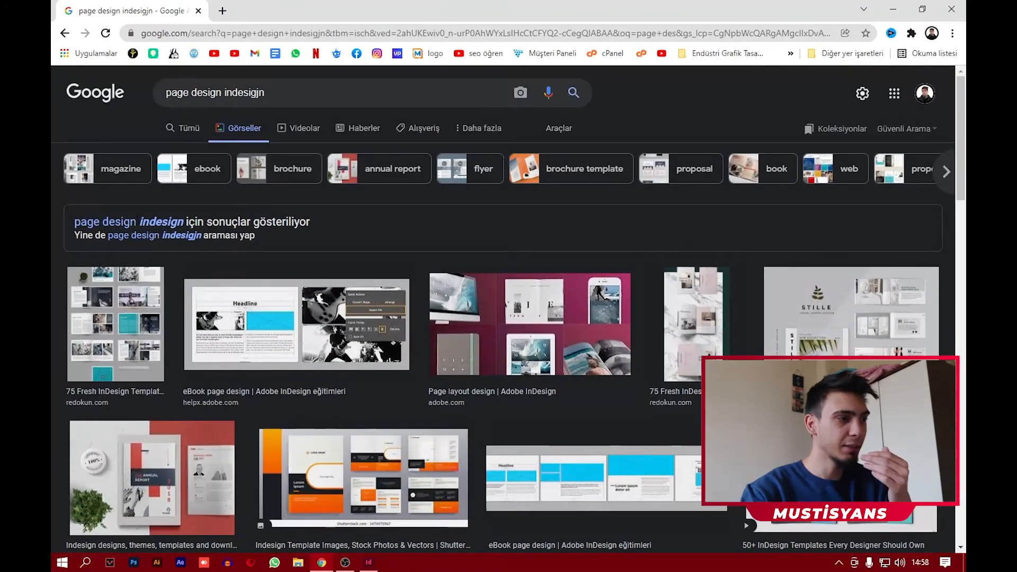
left_click(139, 228)
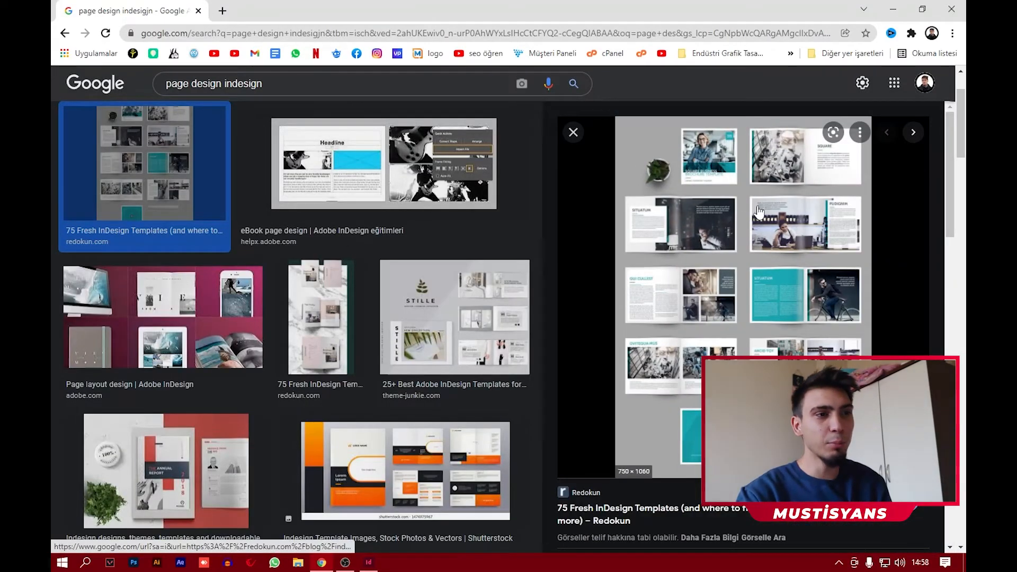
scroll(757, 228, "down", 6)
left_click(490, 300)
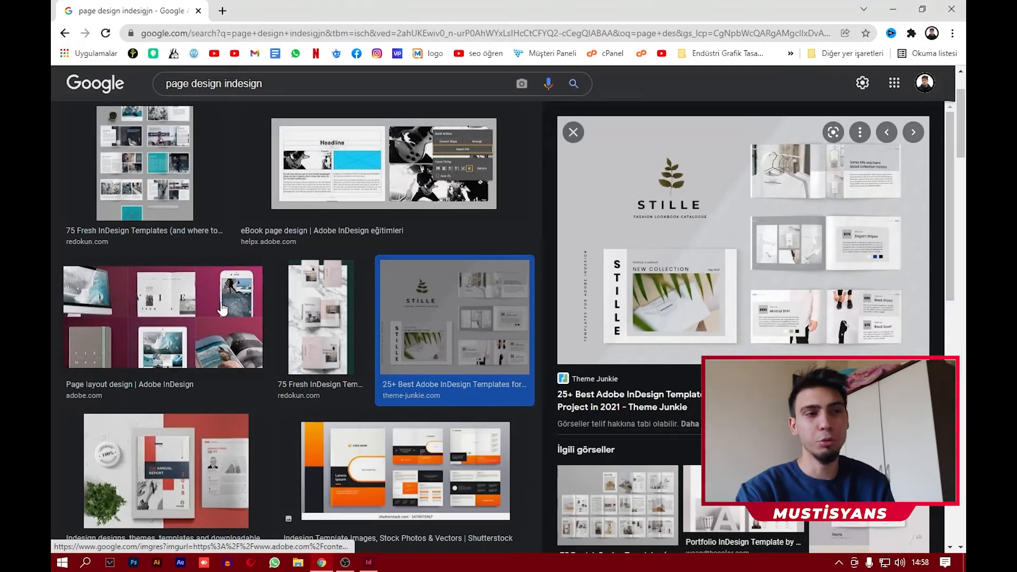
left_click(239, 312)
scroll(460, 309, "down", 6)
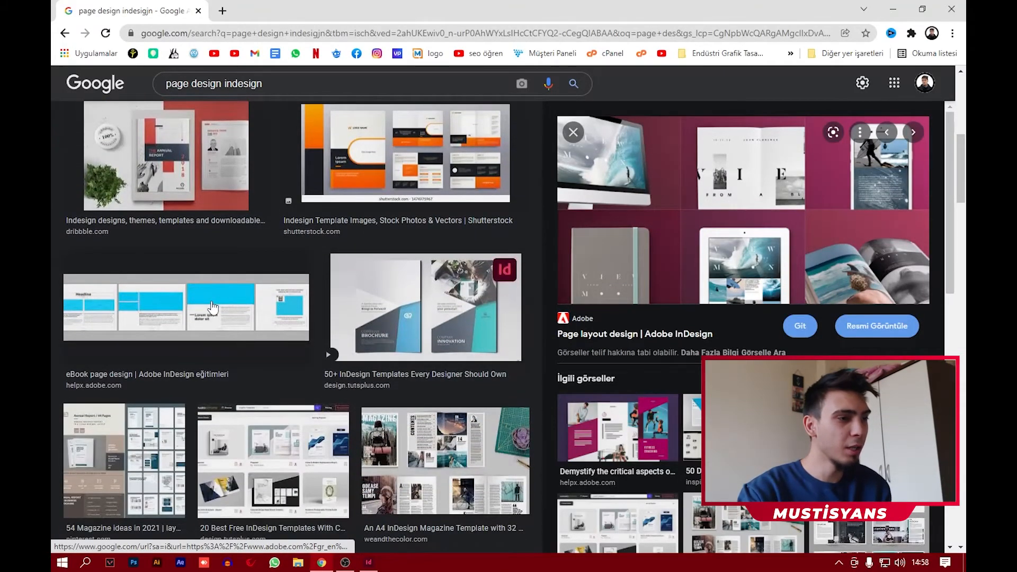
left_click(403, 159)
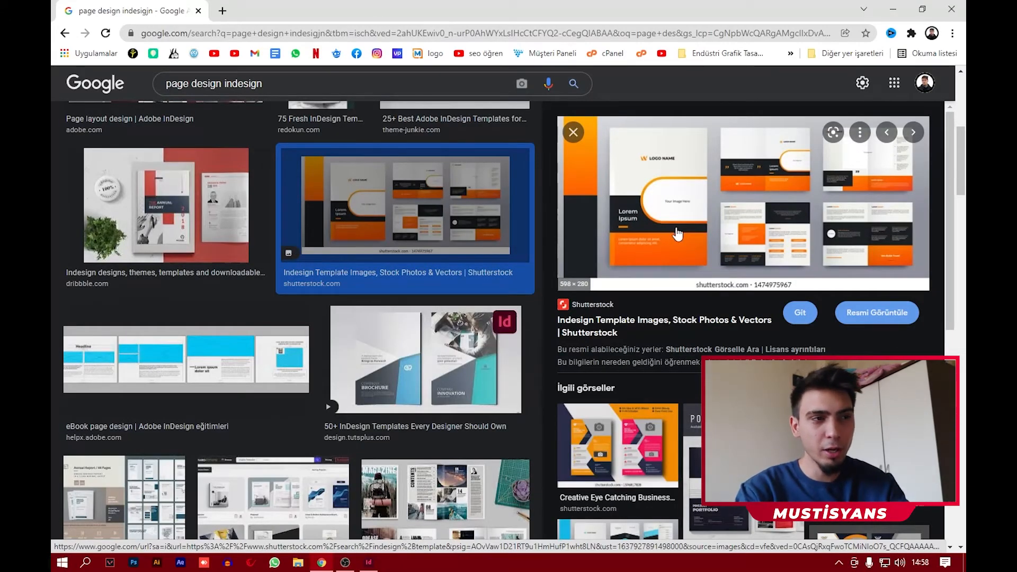
Step: Open the orange Shutterstock brochure image in a new tab, examine its page layouts enlarged, reset the zoom and close the tab
right_click(673, 237)
left_click(679, 345)
left_click(312, 7)
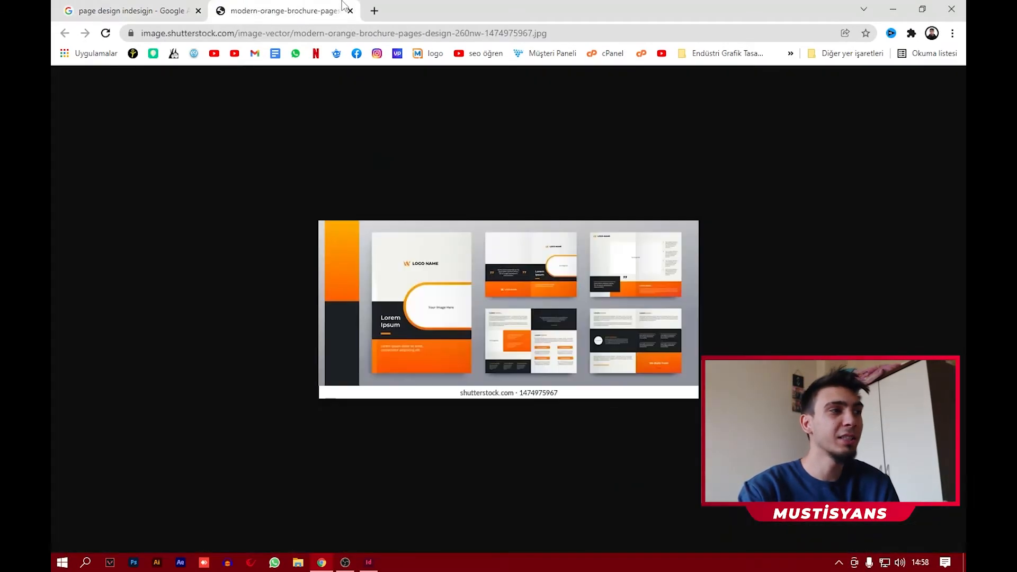
scroll(466, 307, "up", 7)
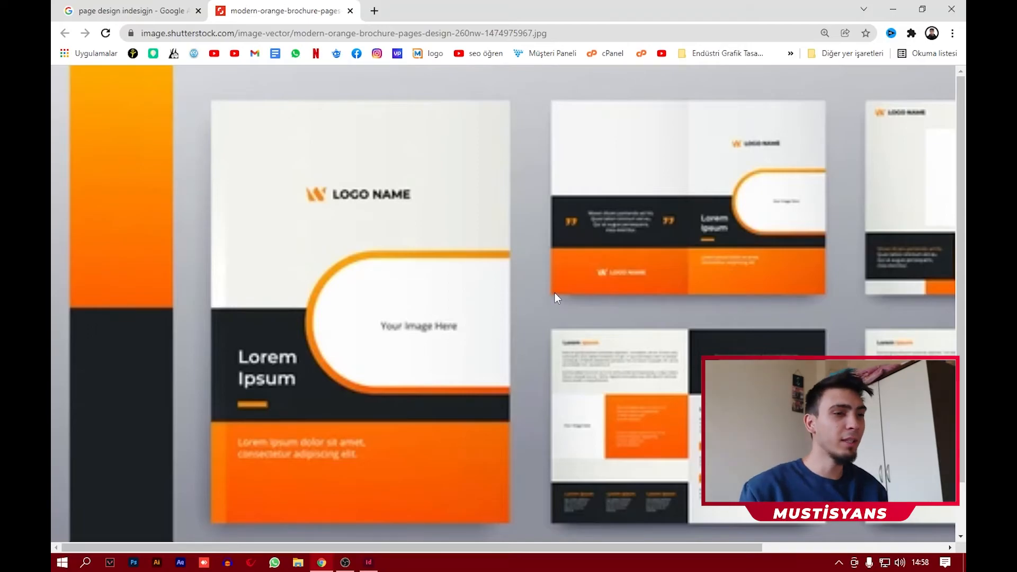
scroll(530, 297, "down", 1)
scroll(597, 233, "down", 2, "ctrl")
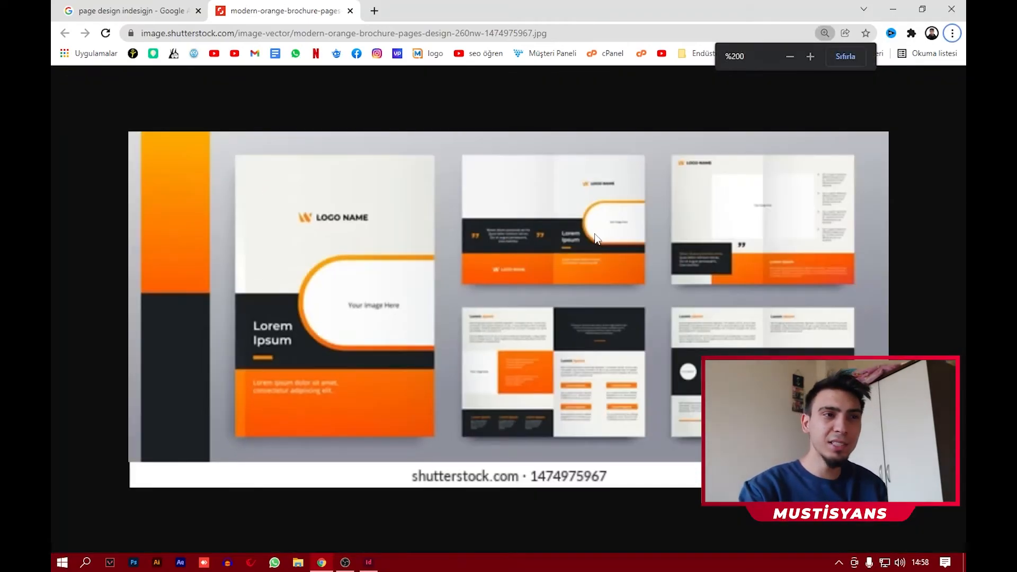
scroll(597, 236, "down", 1, "ctrl")
left_click(844, 55)
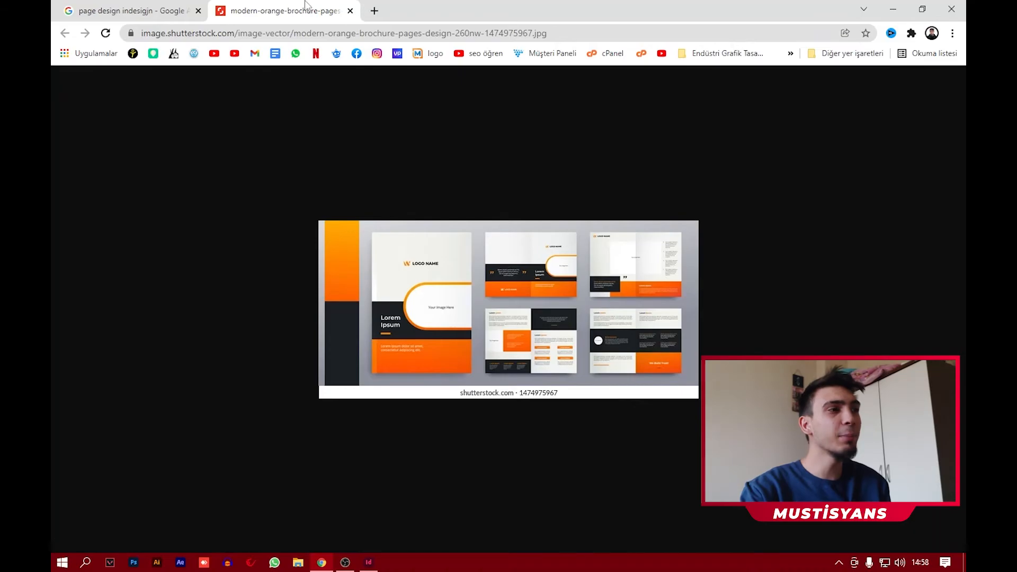
left_click(350, 10)
Step: Search Google Images for "one page design indesign" and look through the results
scroll(551, 135, "down", 3)
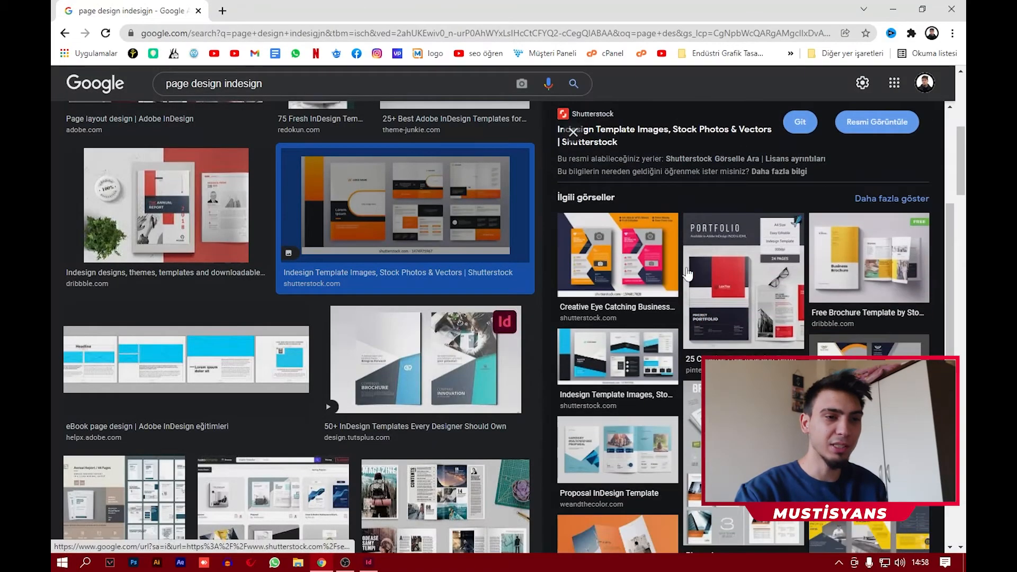
left_click(279, 83)
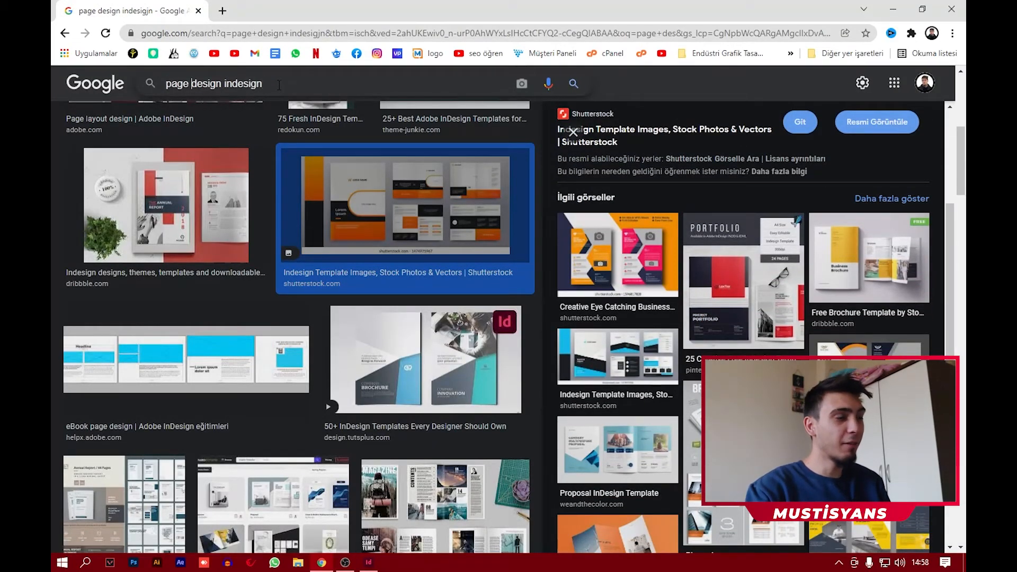
type("obne")
key("BackSpace")
key("BackSpace")
key("BackSpace")
key("BackSpace")
type("ne")
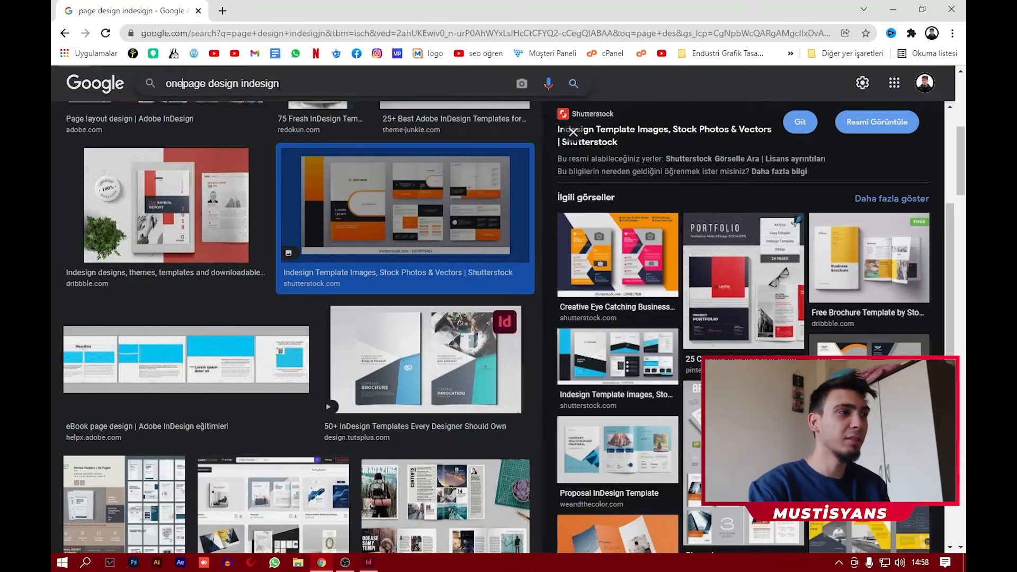
key("Return")
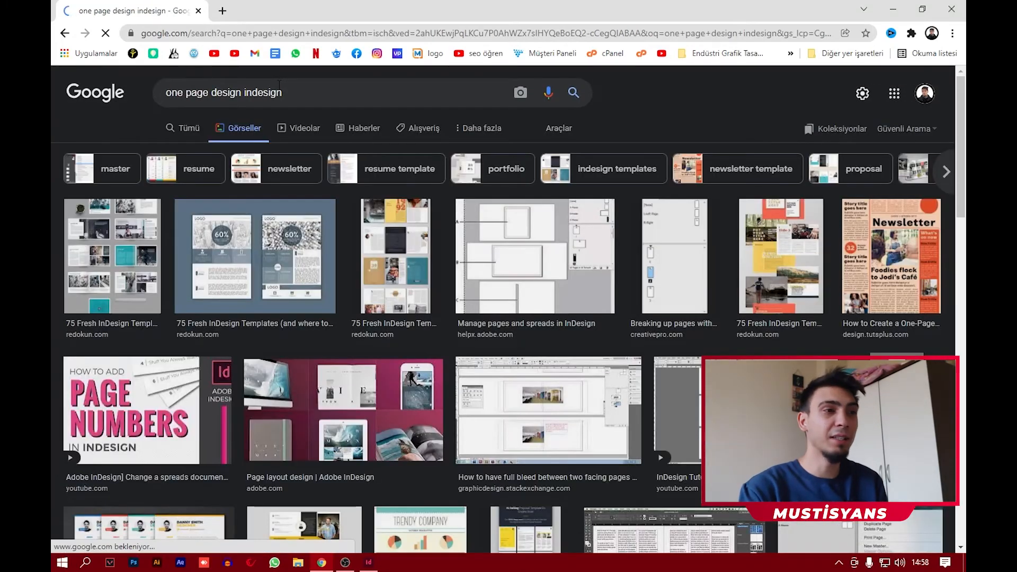
scroll(363, 249, "down", 5)
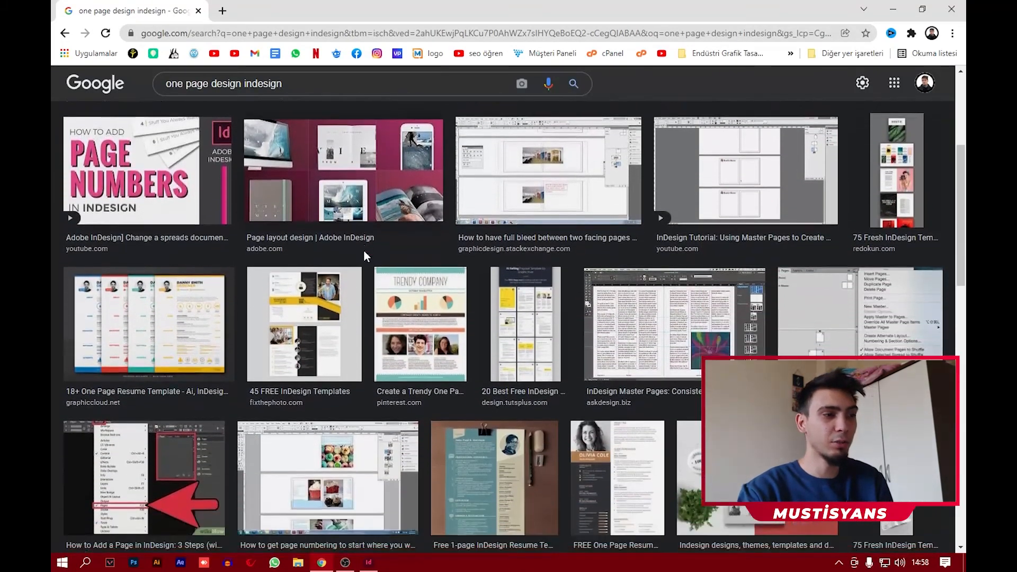
Step: Preview the company brochure template from YouTube in the image results, and its related teal "Headline Flyer" design from Depositphotos
scroll(318, 315, "down", 5)
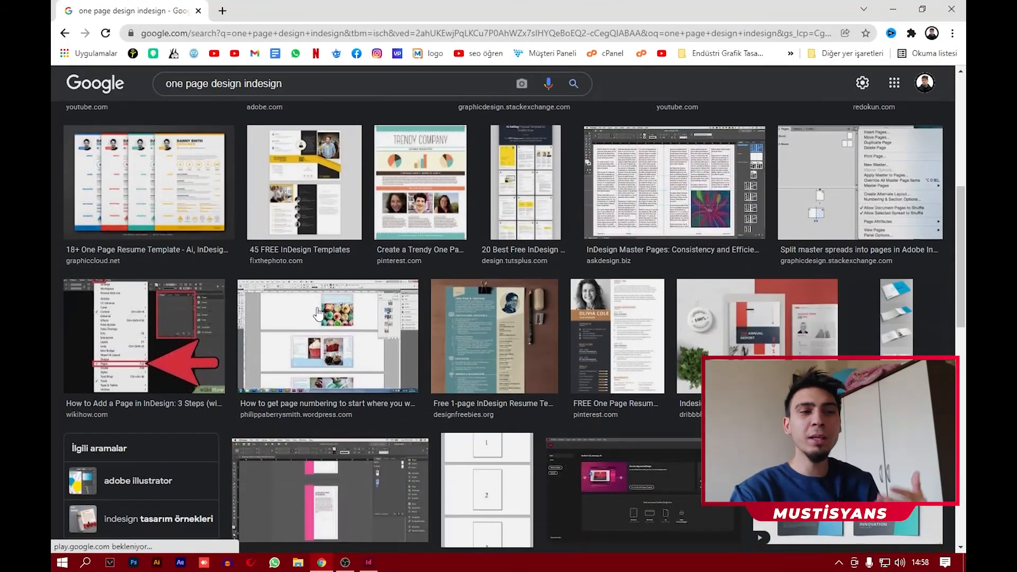
left_click(773, 334)
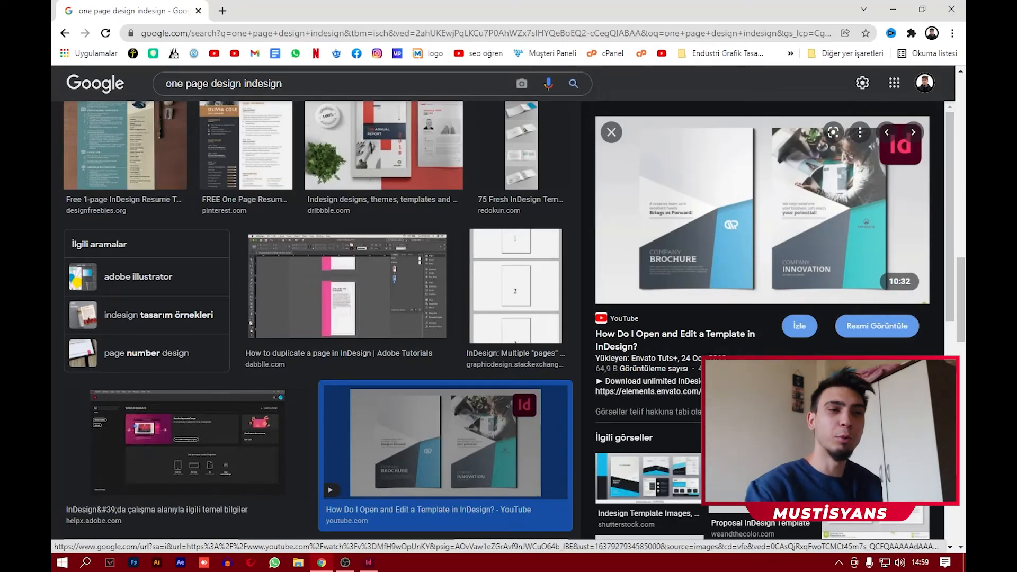
scroll(795, 228, "down", 6)
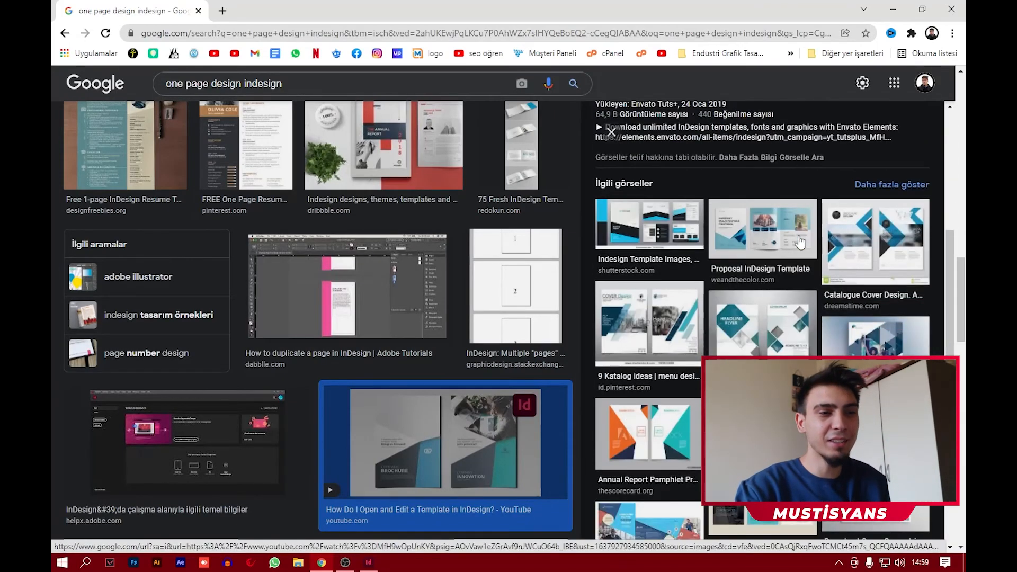
left_click(777, 256)
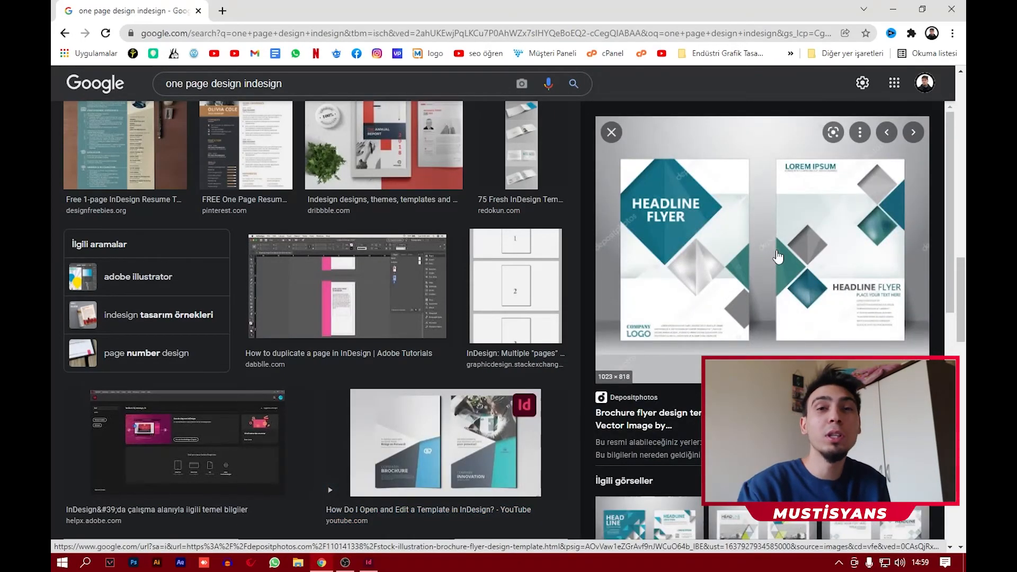
Step: Close the browser to return to the InDesign document and leave nothing selected around the green two-page spread
left_click(952, 9)
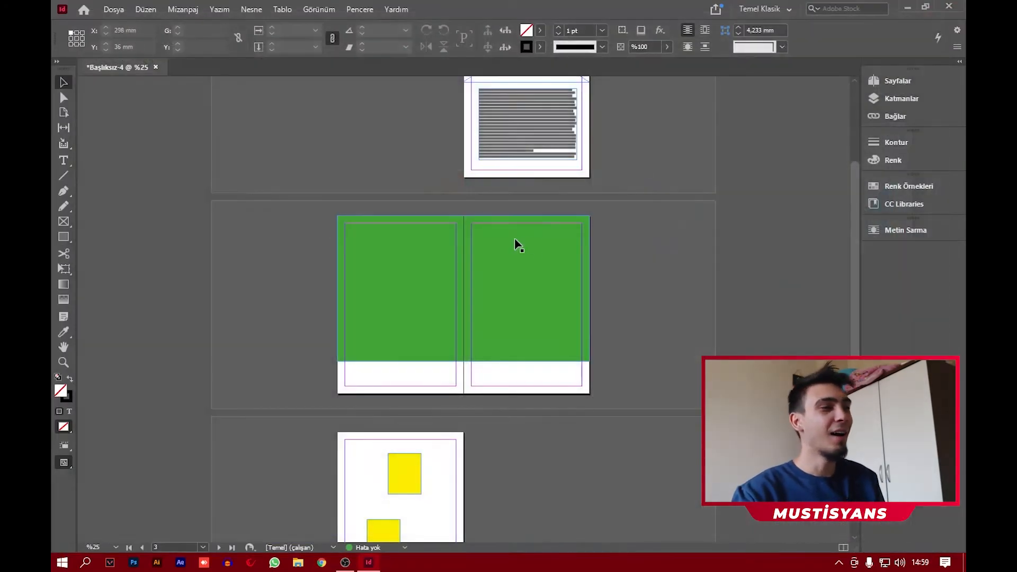
left_click(581, 283)
left_click(660, 286)
scroll(199, 200, "down", 2)
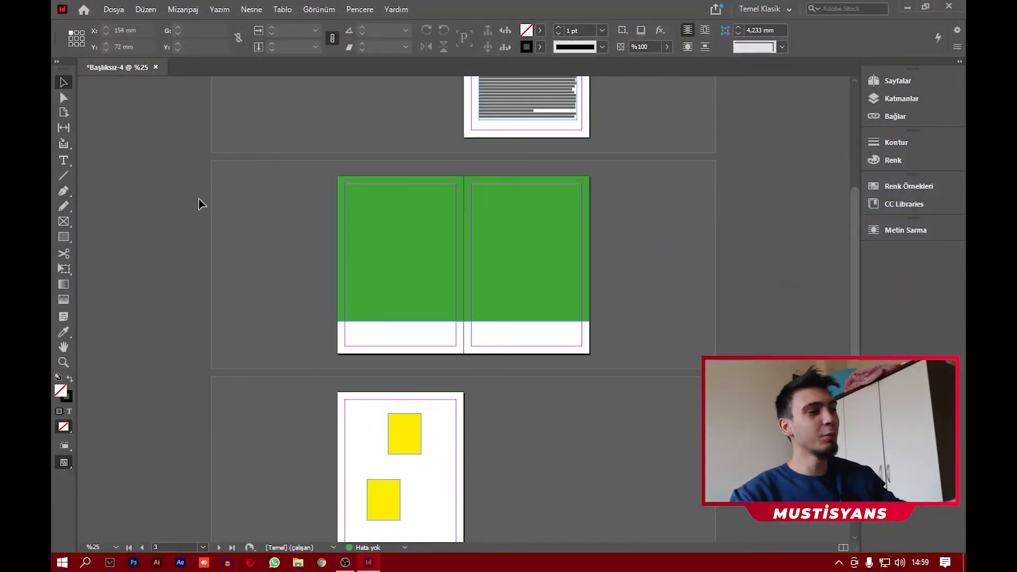